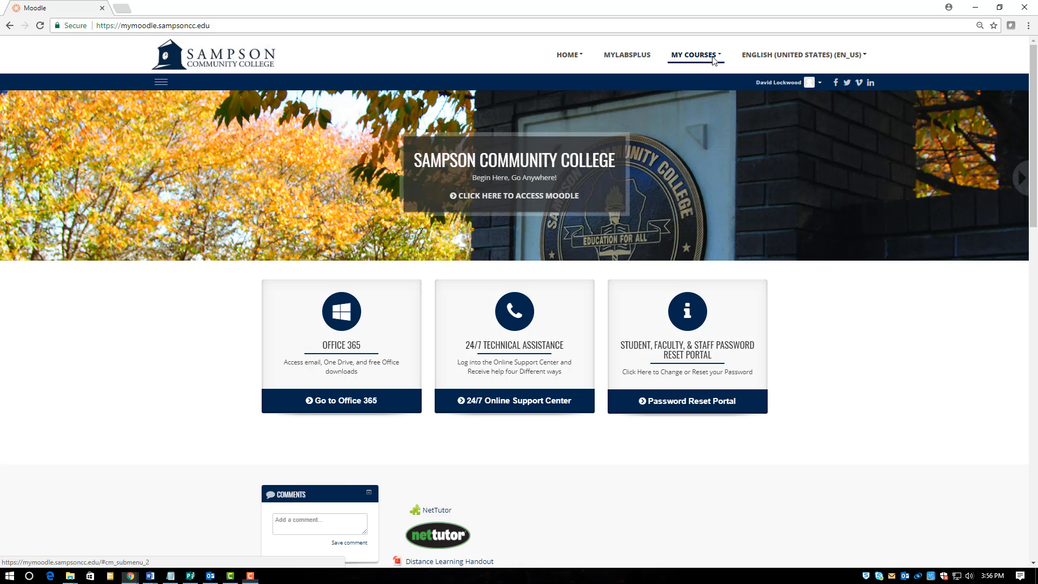
Step: Open the Moodle 101 course and turn its editing on
mouse_move(713, 59)
left_click(713, 100)
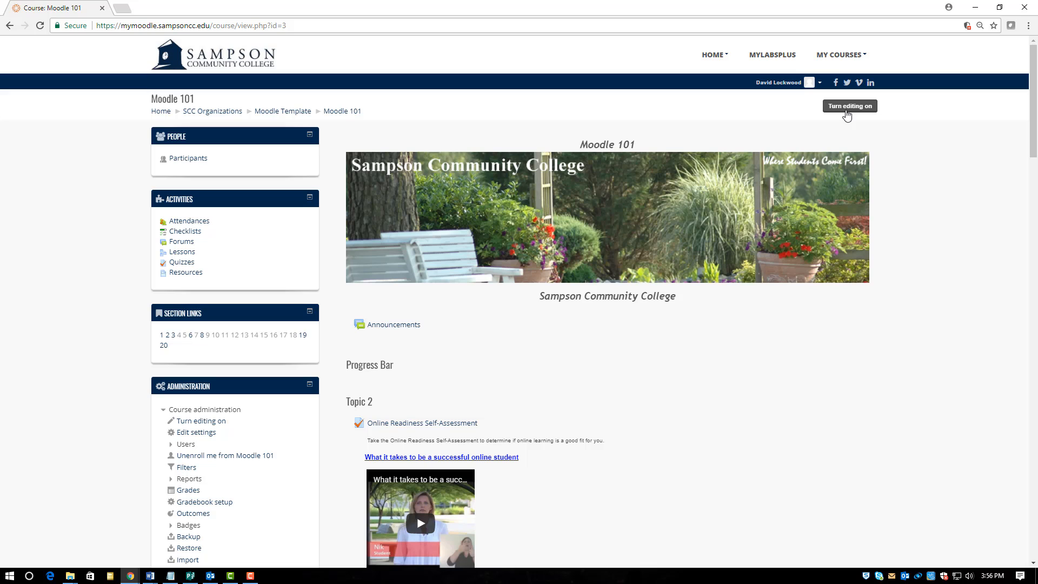
left_click(200, 425)
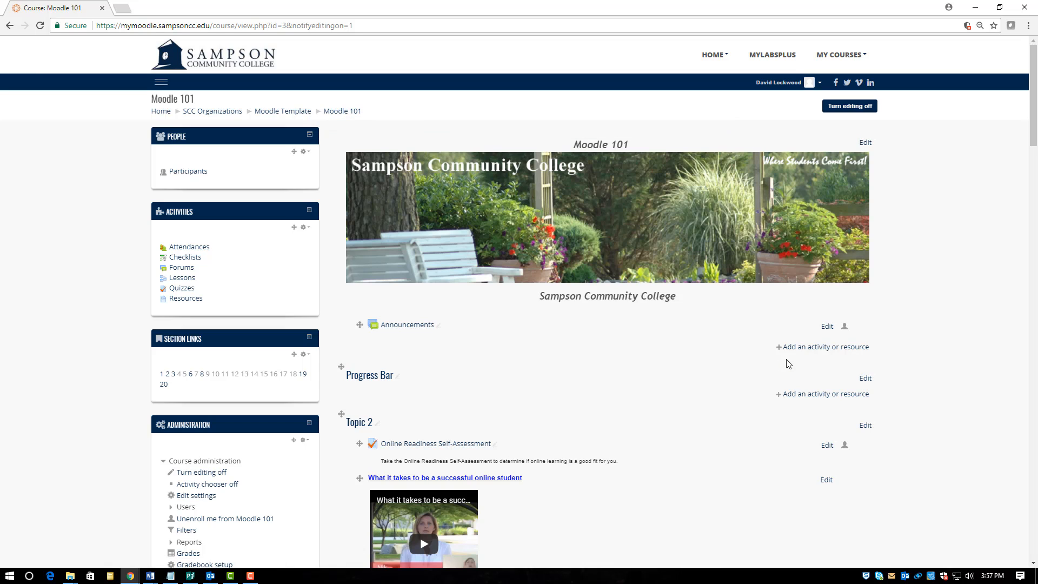
Step: Add a Forum activity to the Progress Bar section
scroll(825, 366, "down", 1)
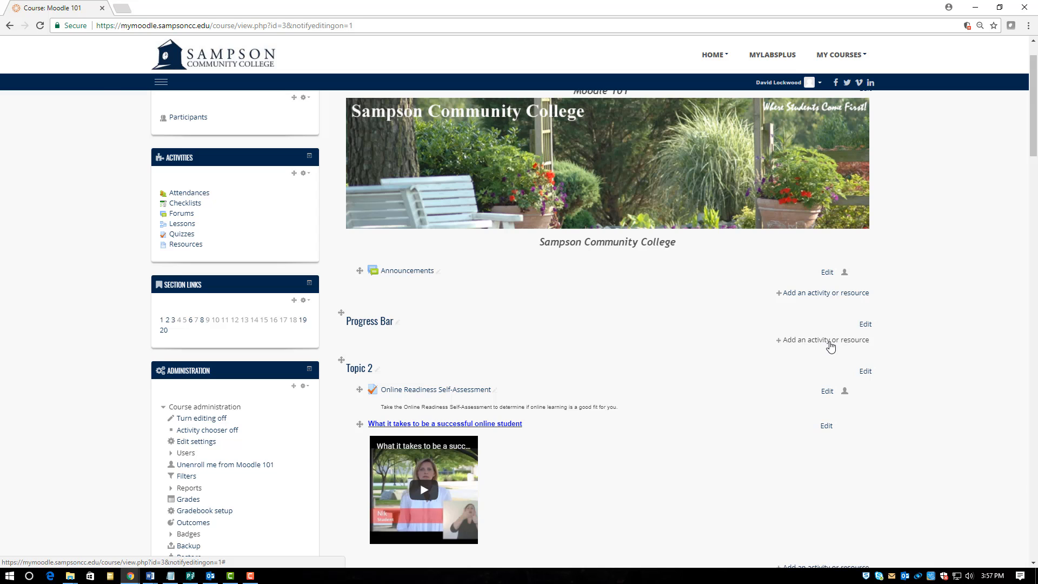
left_click(830, 343)
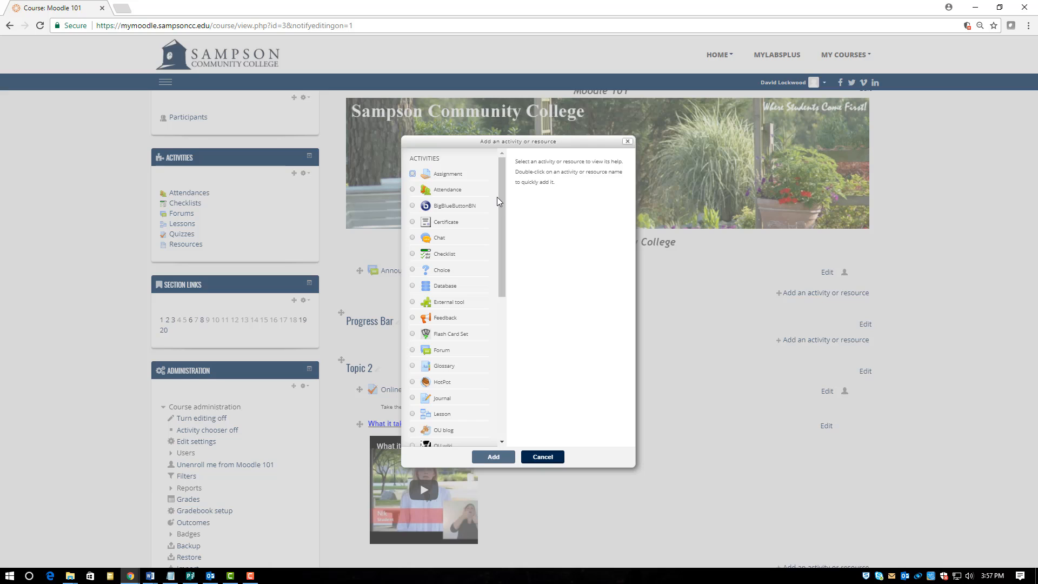
left_click_drag(499, 209, 498, 250)
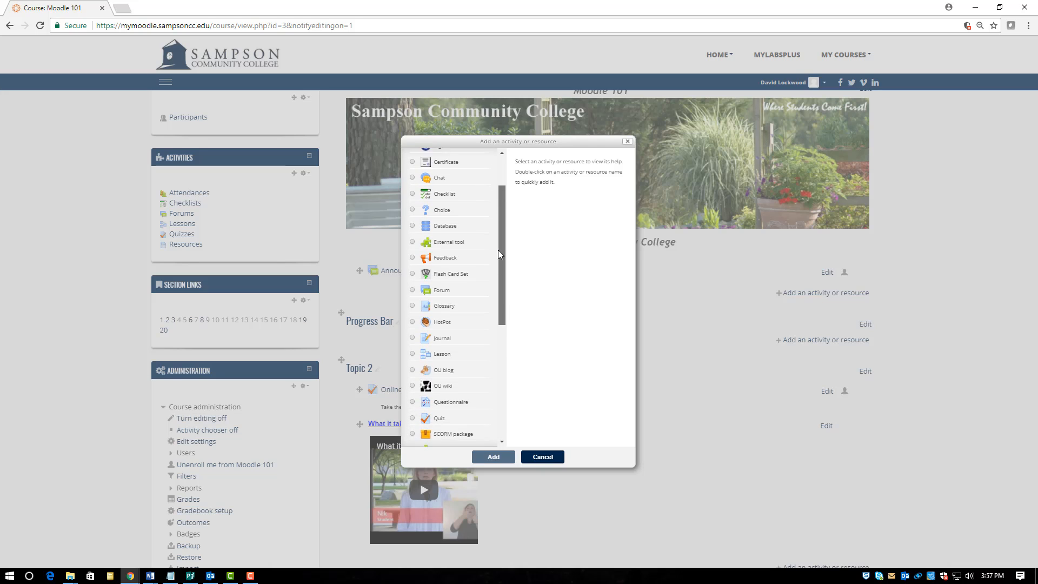
left_click(424, 265)
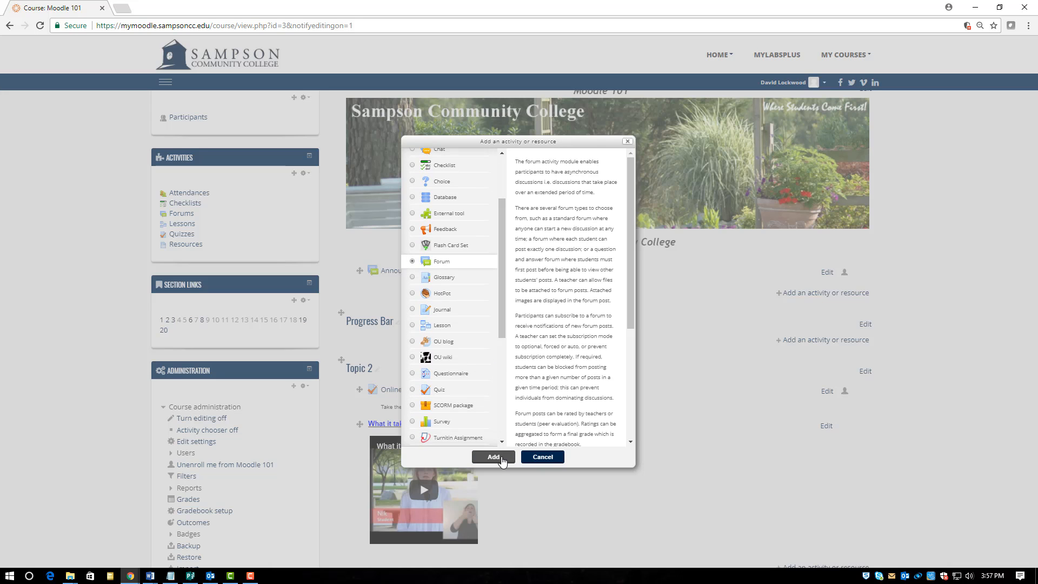
left_click(501, 459)
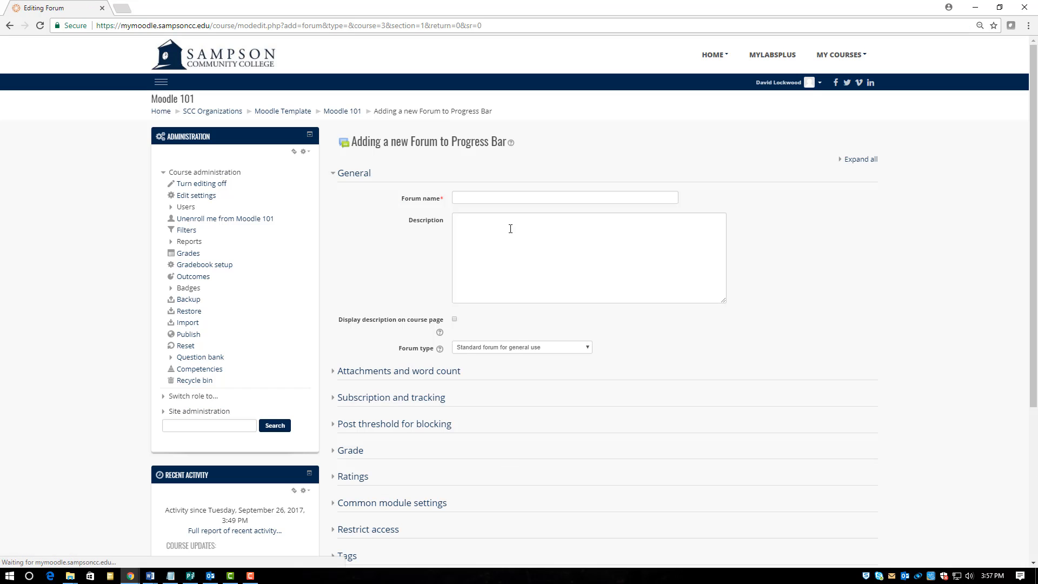
Step: Name the forum "Forum Test" and enter the description "Type anything"
left_click(510, 199)
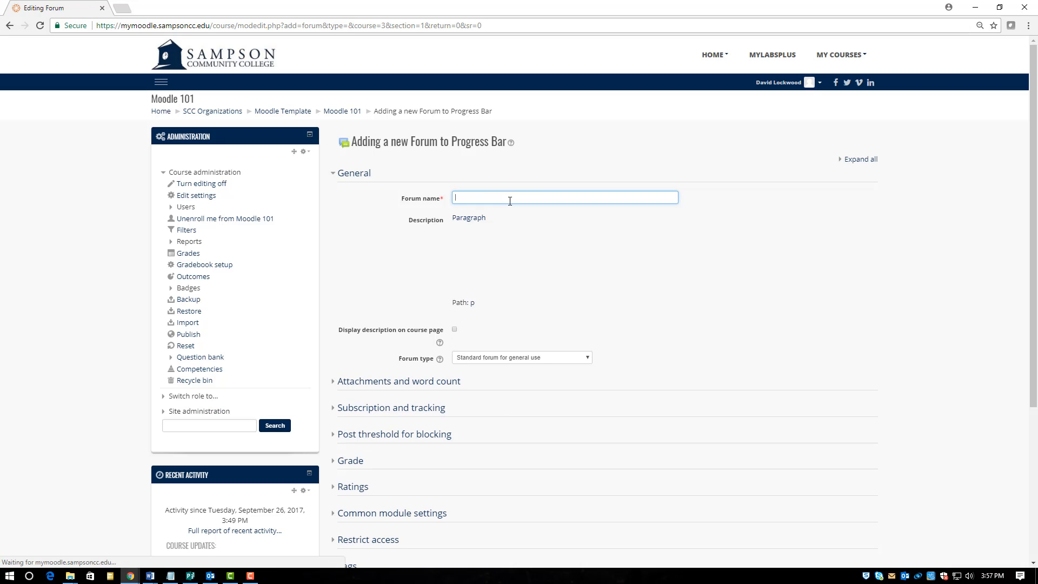
type("Forum Test")
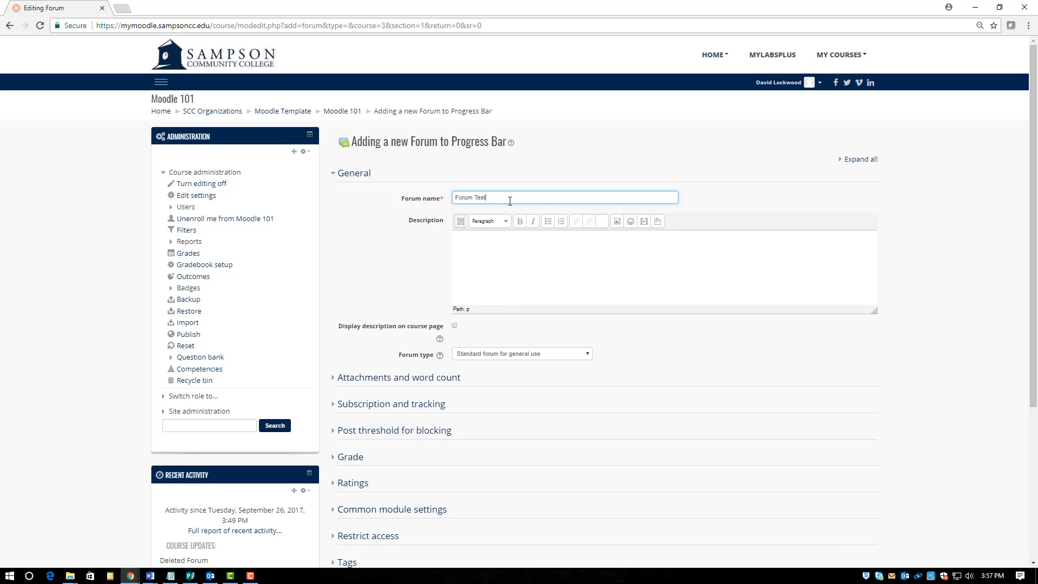
key("Tab")
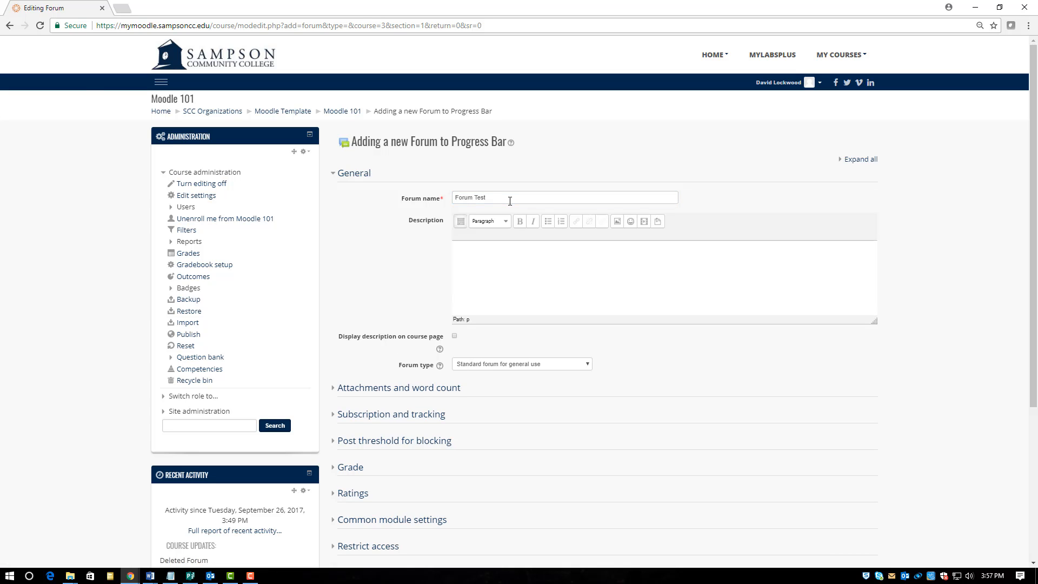
type("Type anything")
Step: Choose "Standard forum for general use" as the forum type
scroll(509, 350, "down", 2)
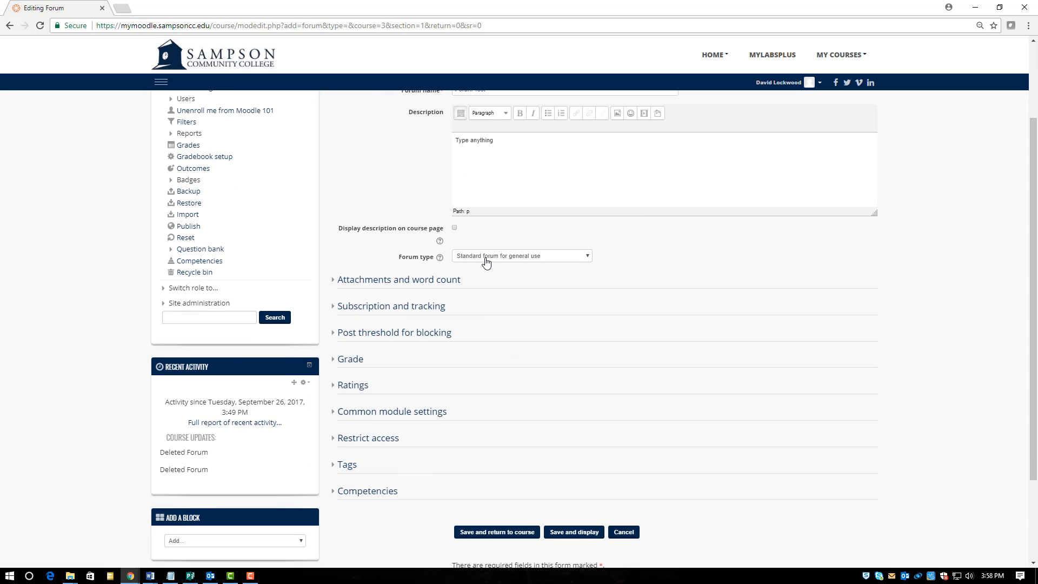
left_click(486, 260)
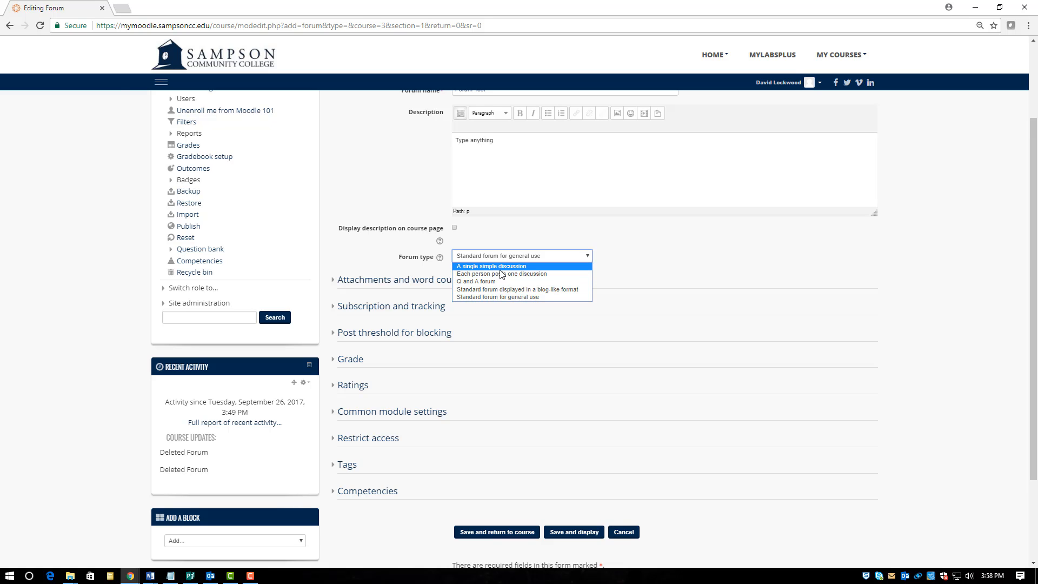
left_click(505, 297)
Step: Expand the attachment and subscription settings and choose Optional subscription as the subscription mode
left_click(372, 282)
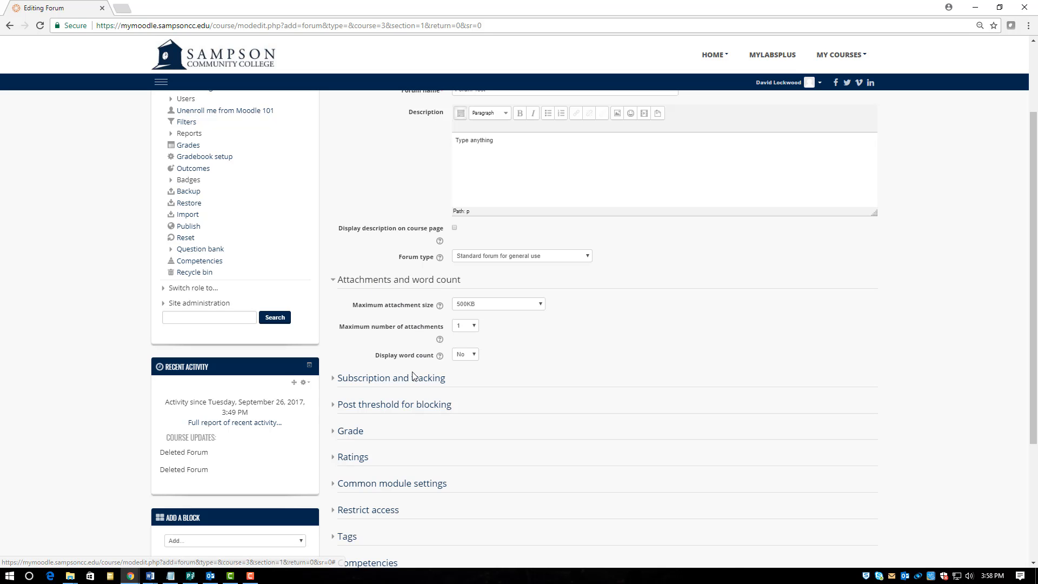
left_click(398, 381)
scroll(400, 378, "down", 2)
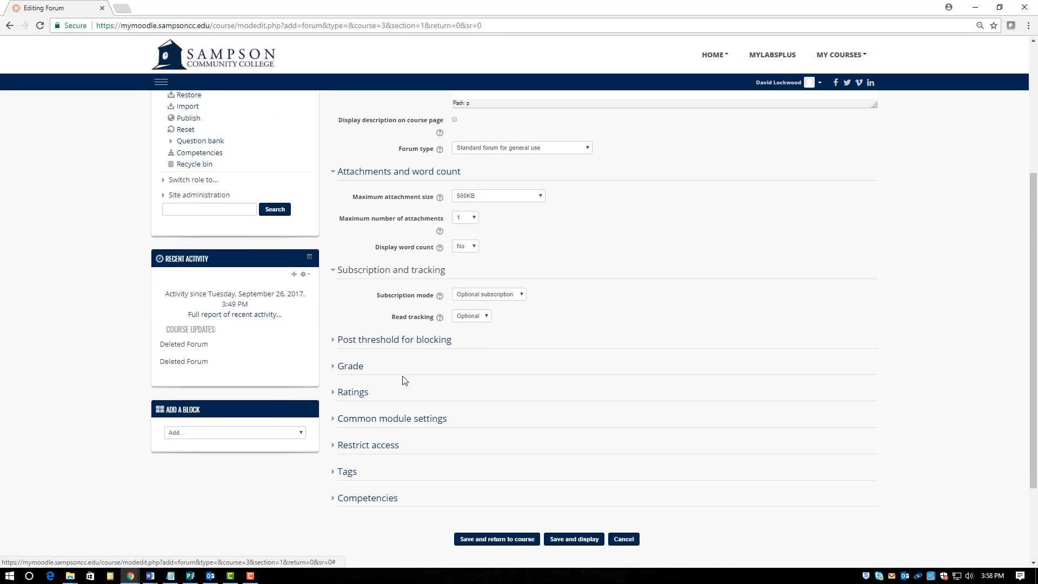
left_click(500, 296)
left_click(502, 305)
scroll(503, 308, "down", 2)
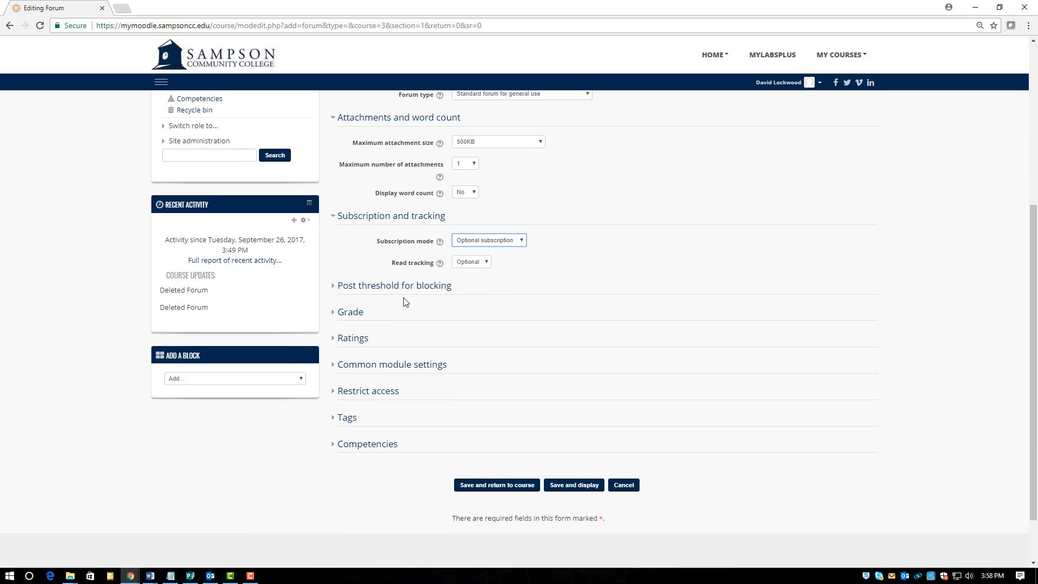
Step: Expand the grade and ratings settings and set the ratings aggregate type to Sum of ratings
left_click(360, 317)
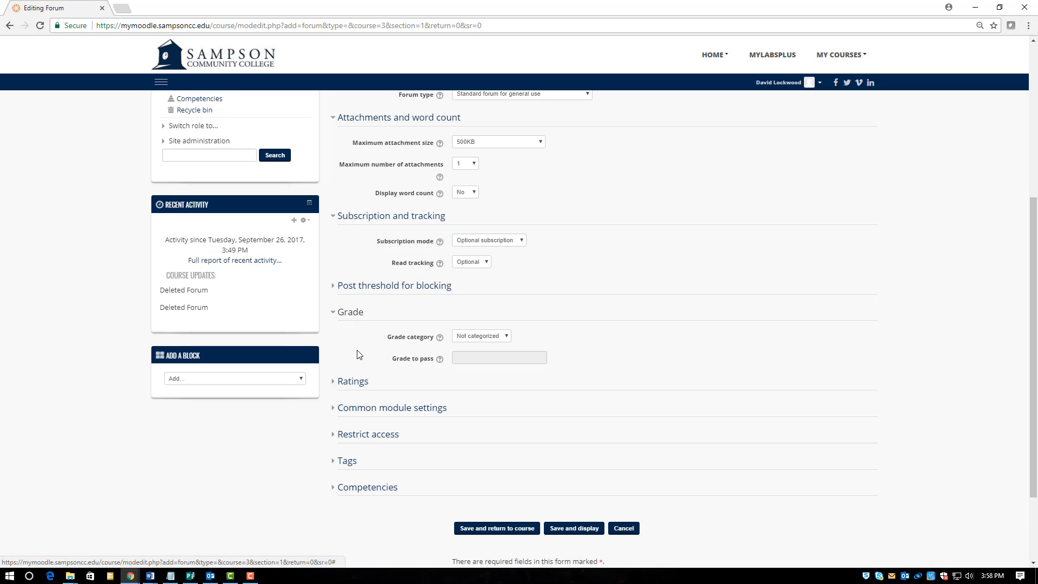
left_click(369, 383)
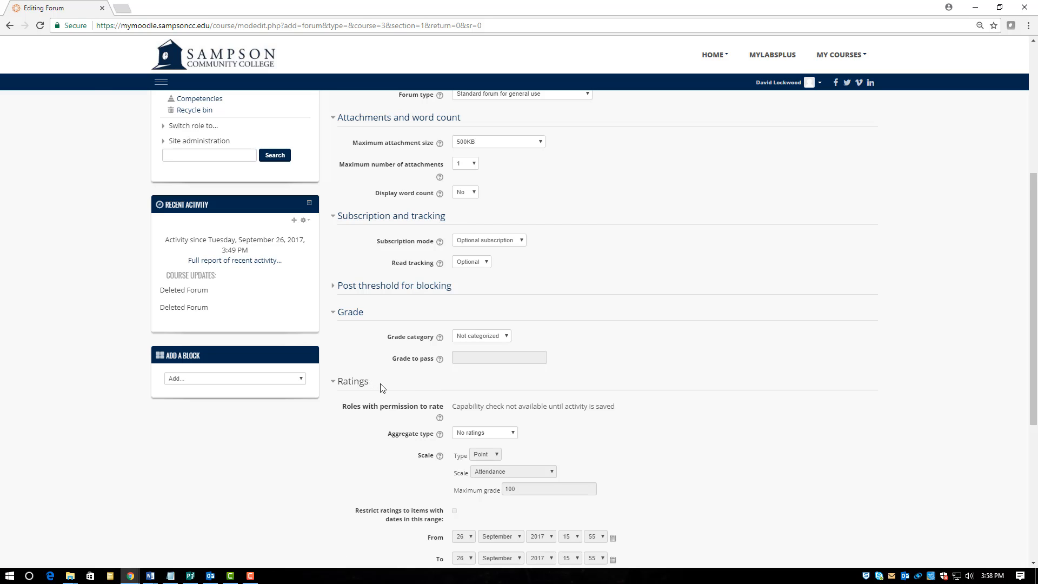
scroll(452, 419, "down", 1)
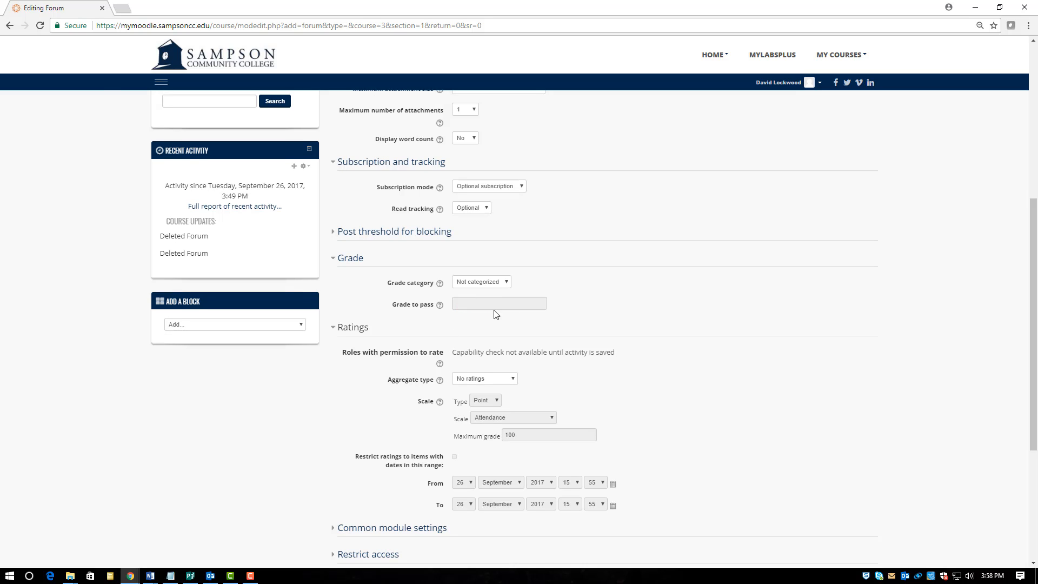
left_click(487, 380)
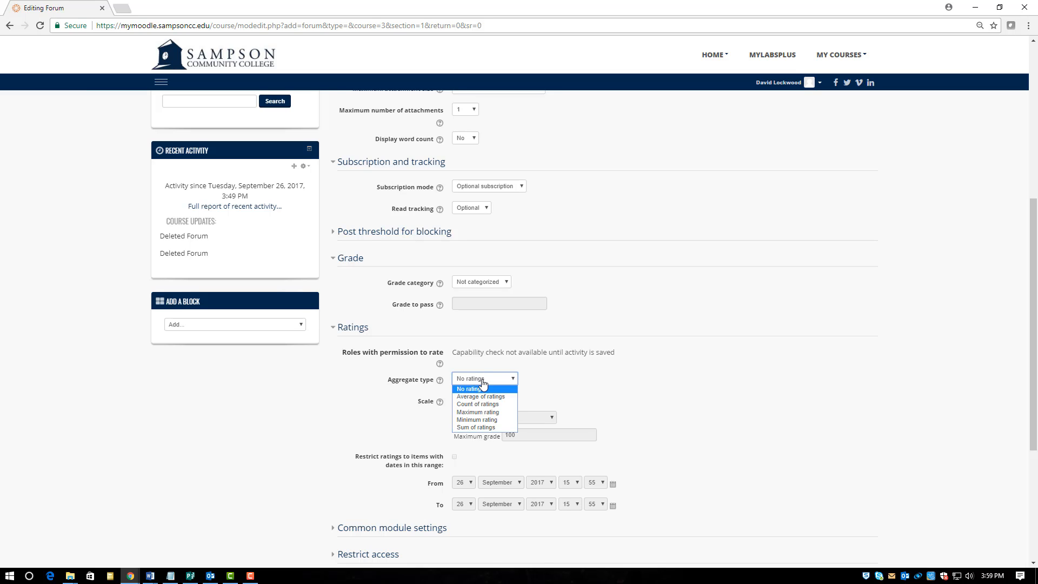
left_click(495, 427)
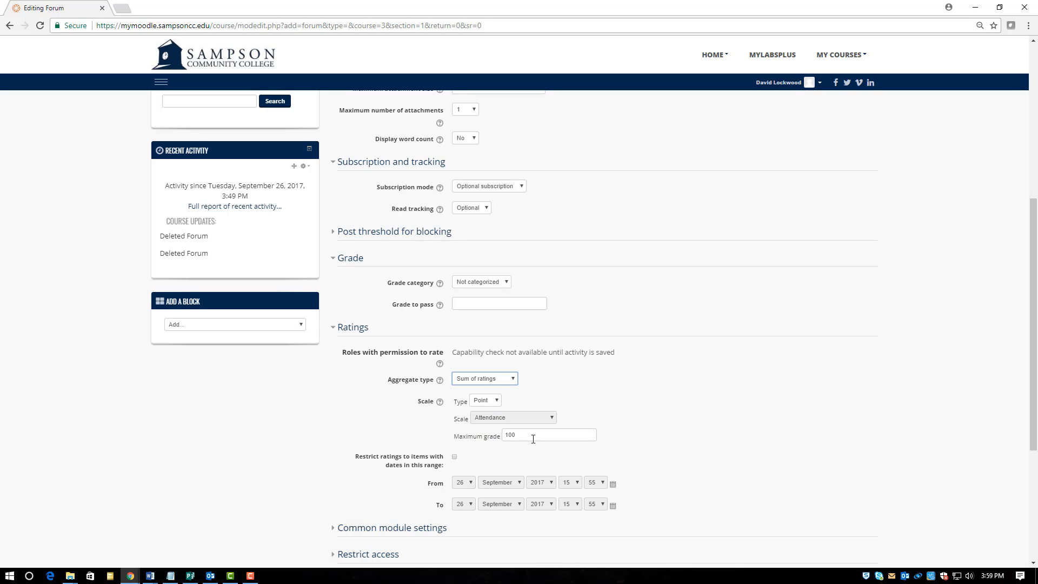
Step: Set the forum's grade to pass to 80 and its grade category to Assignments
left_click(475, 305)
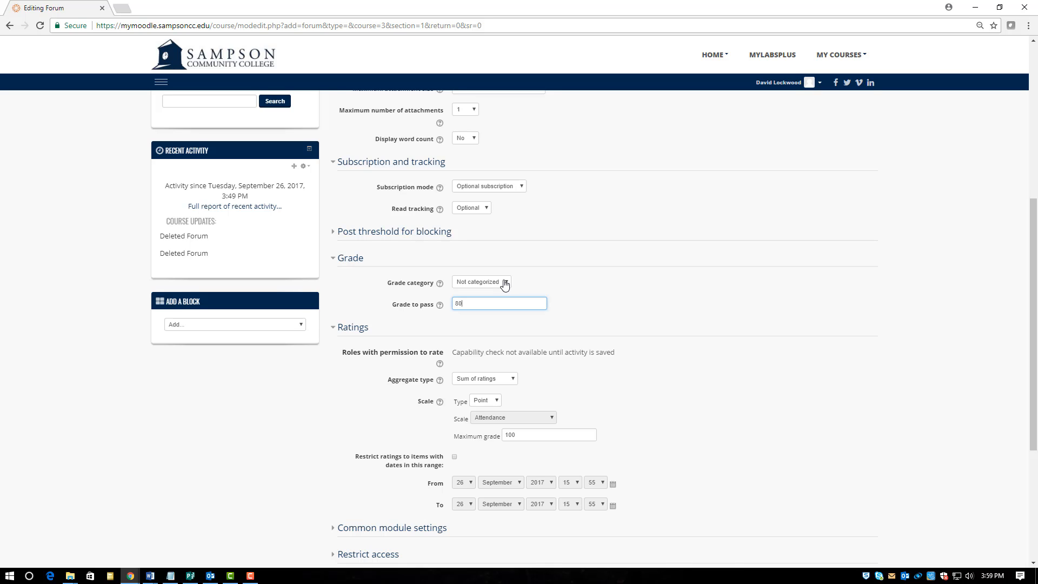
left_click(504, 283)
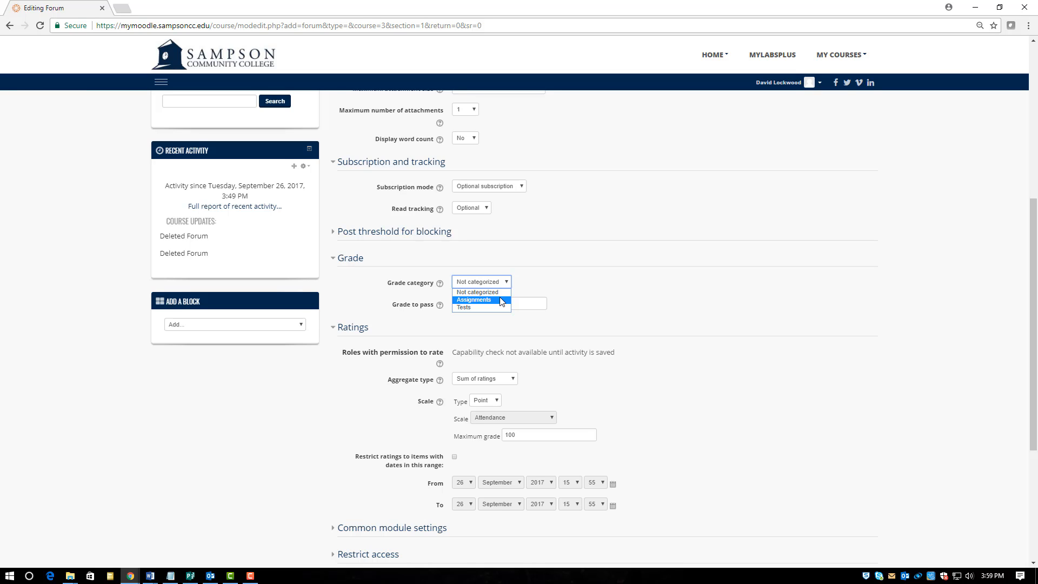
left_click(500, 301)
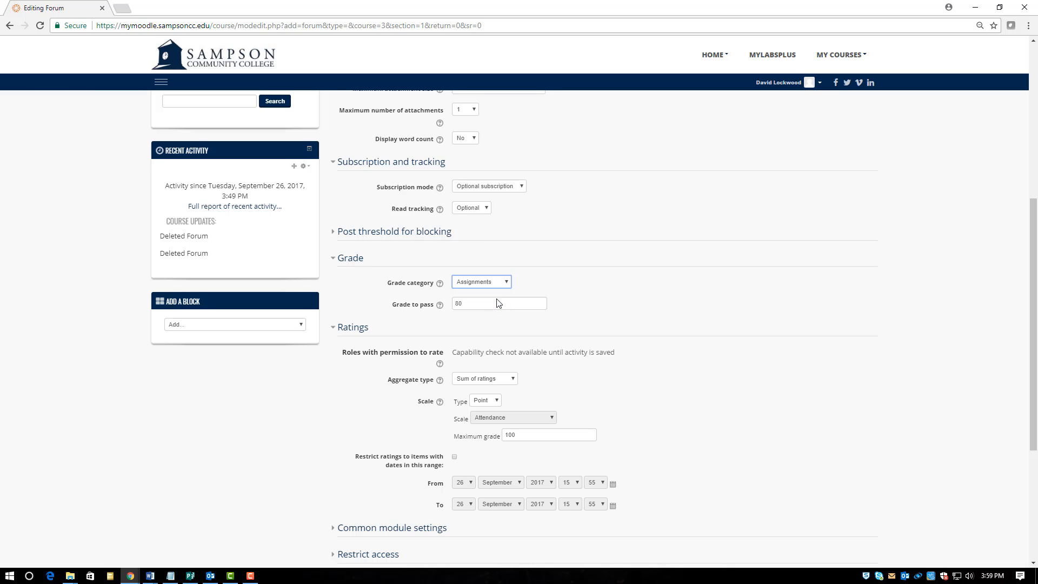
left_click(498, 303)
Step: Restrict ratings to items within a date range and set the range's end day to 30 September 2017
scroll(522, 331, "down", 2)
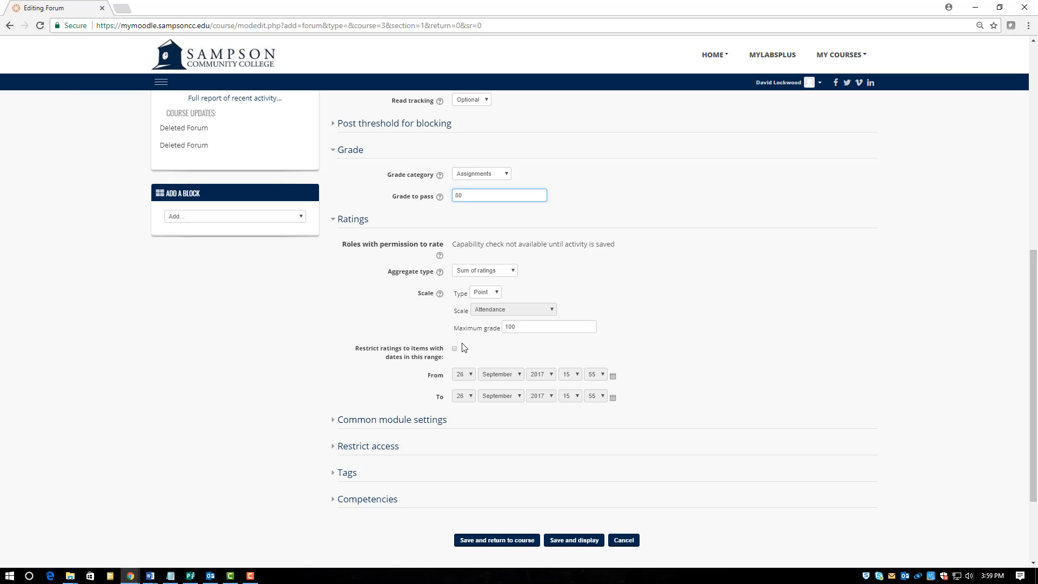
left_click(454, 349)
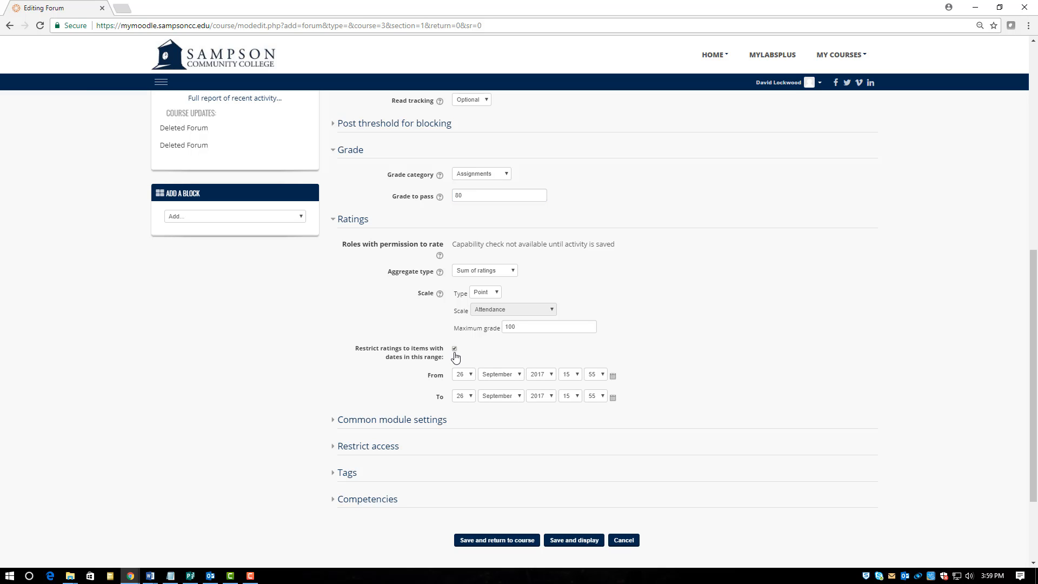
left_click(469, 402)
scroll(463, 487, "down", 2)
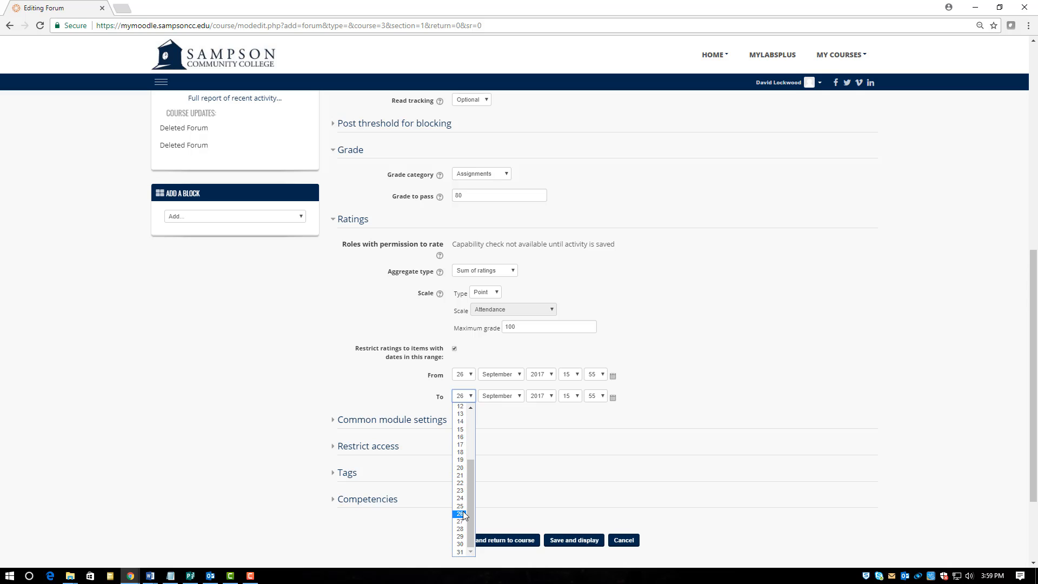
left_click(459, 545)
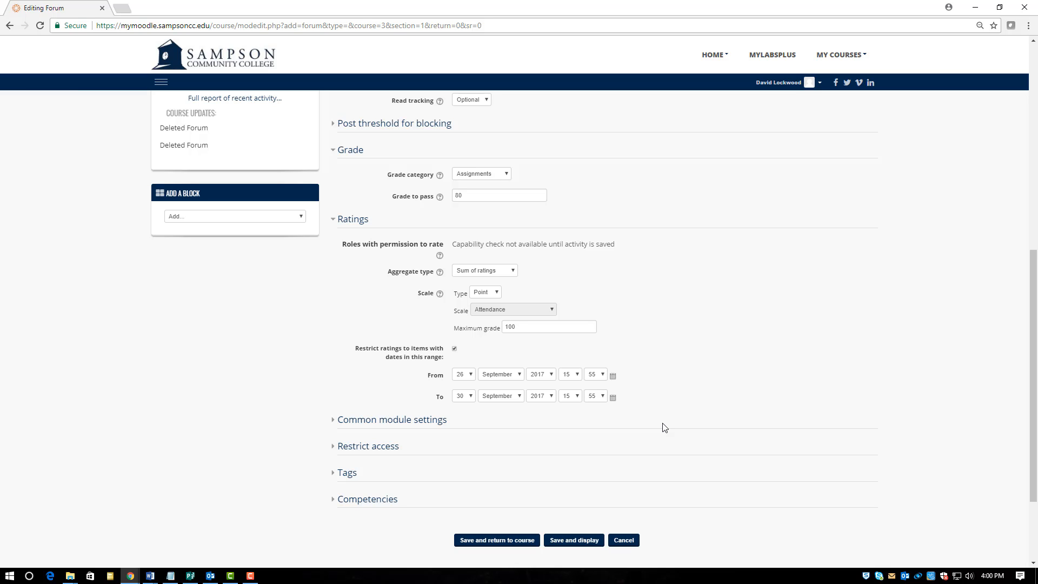
Step: Expand the common module, restrict access, tags and competencies settings, and save the forum, returning to the course
left_click(441, 429)
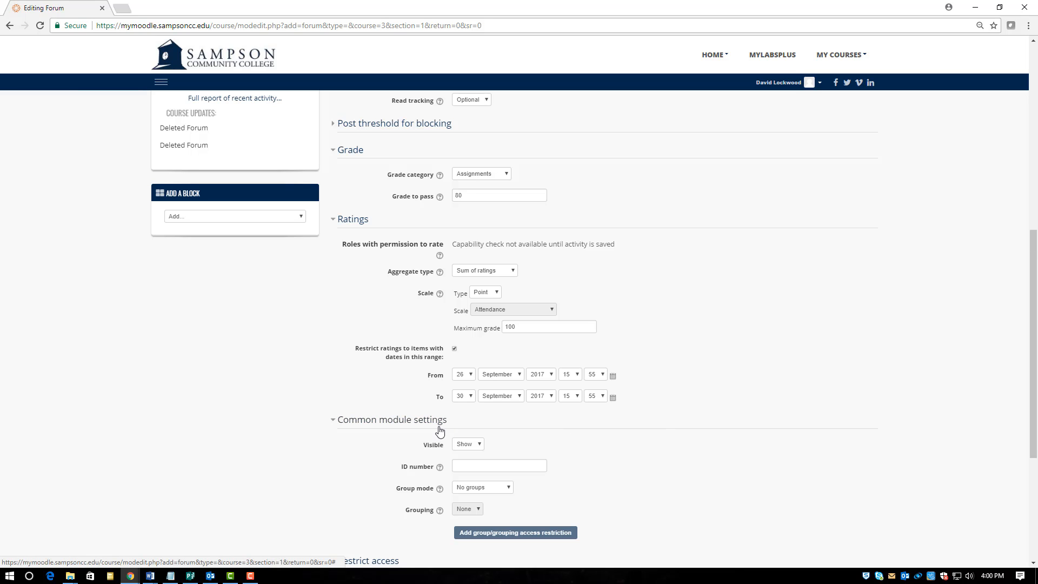
scroll(438, 444, "down", 4)
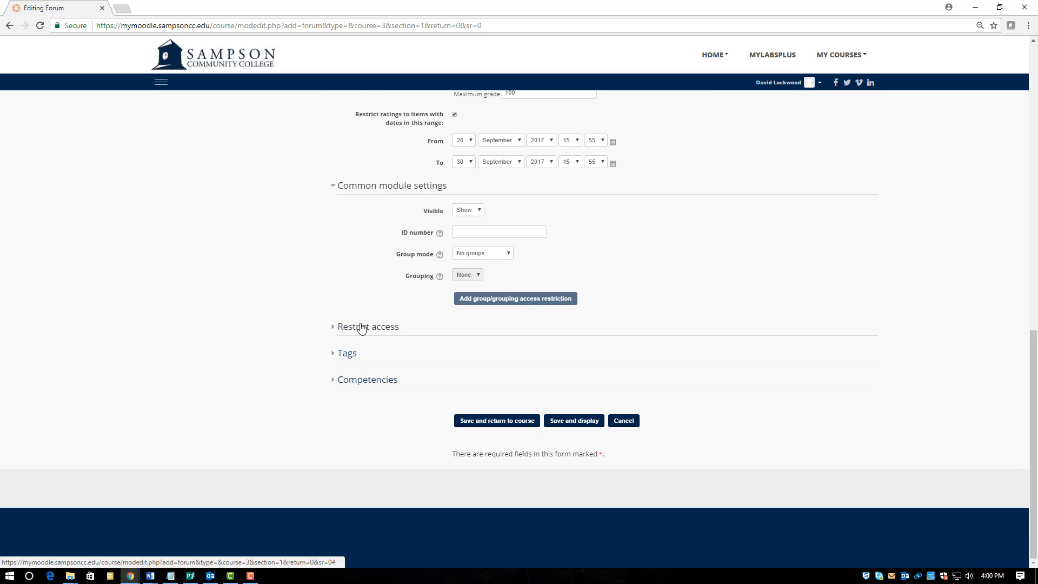
left_click(361, 328)
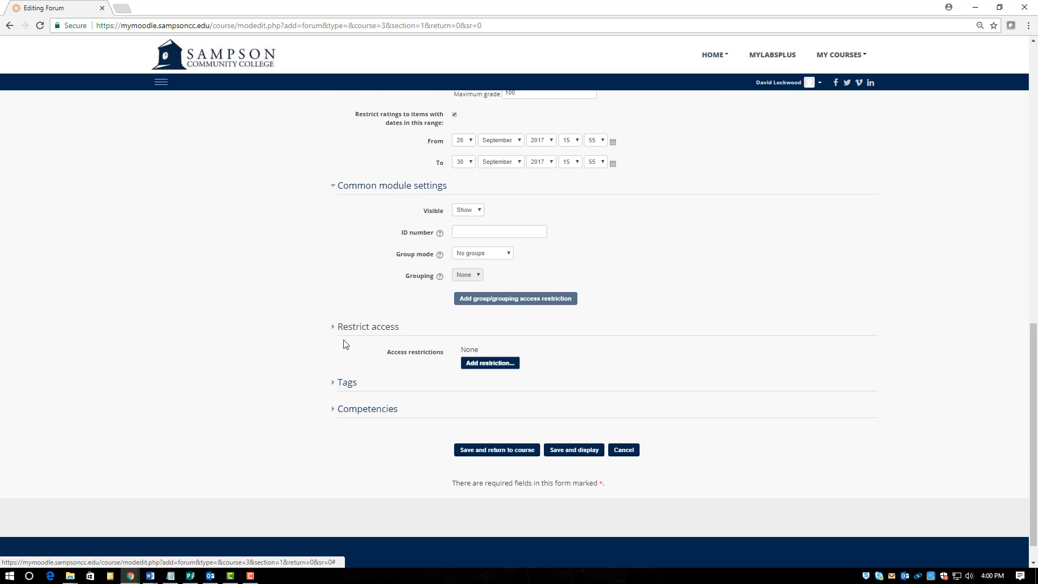
left_click(349, 385)
left_click(365, 445)
scroll(379, 441, "down", 2)
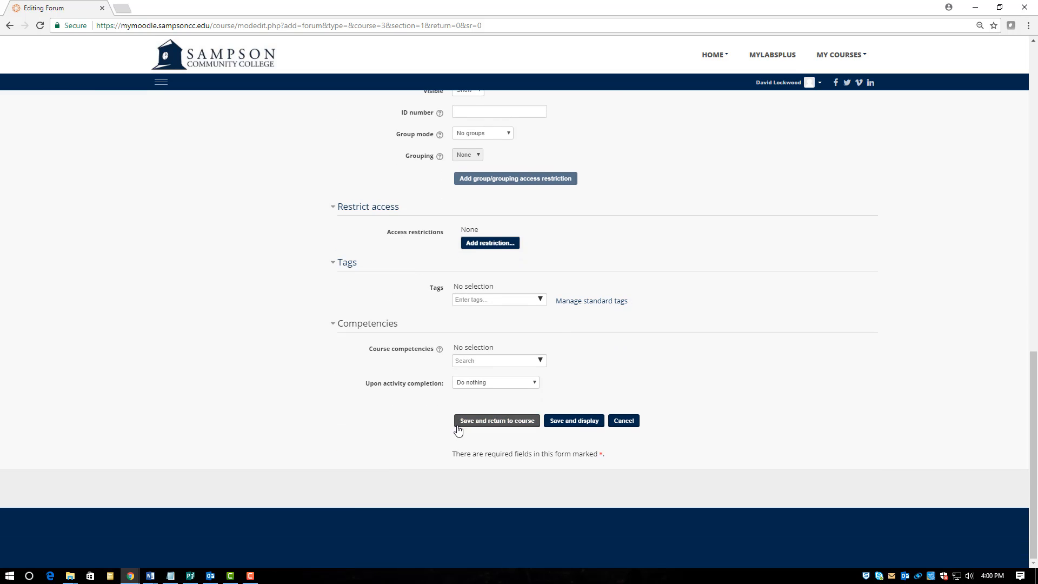
left_click(468, 423)
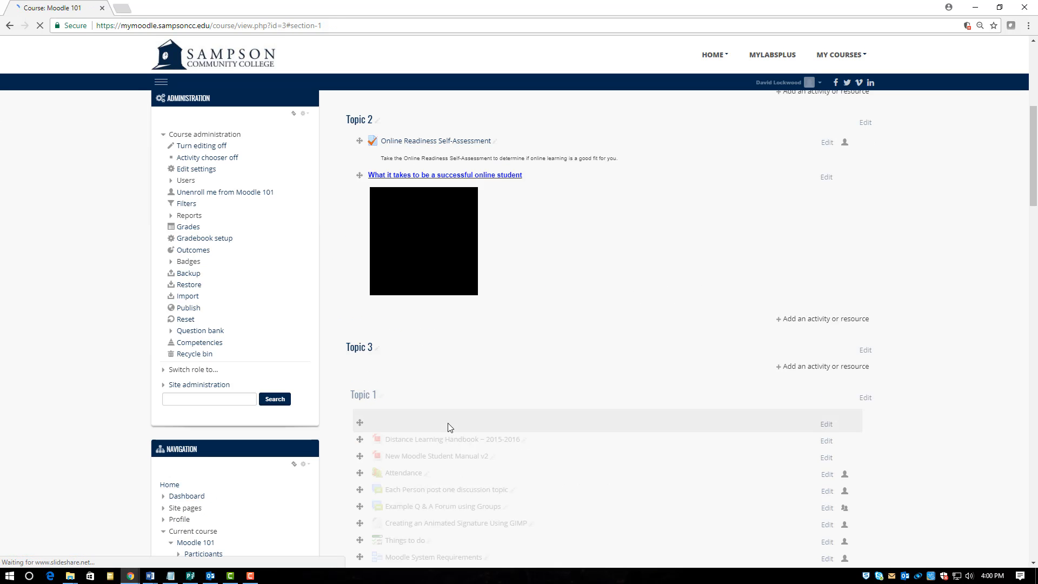
Step: Post a new discussion topic in the Forum Test forum with the subject Forum Test and the message Hello
scroll(447, 424, "up", 6)
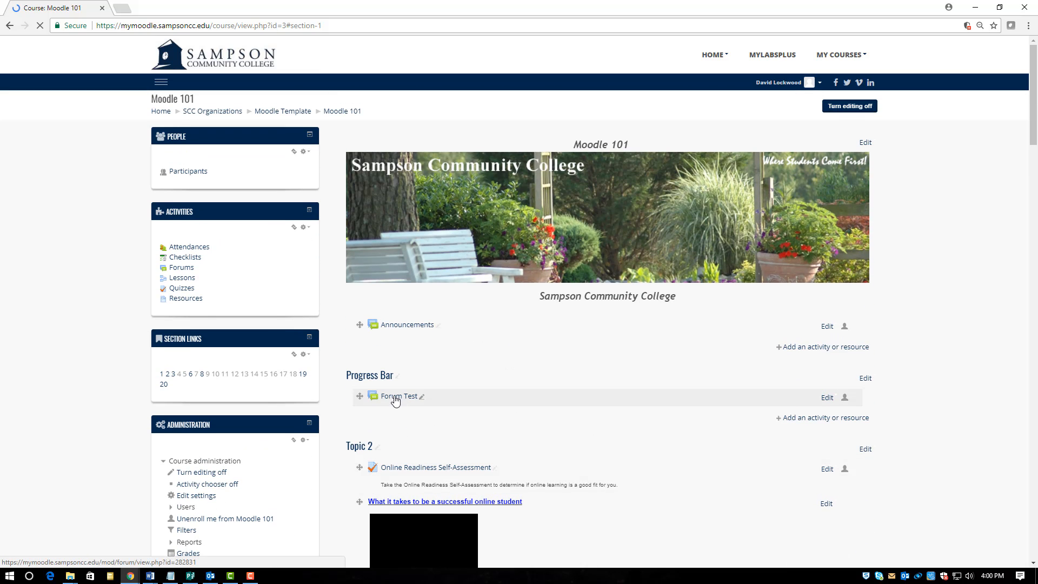
left_click(395, 397)
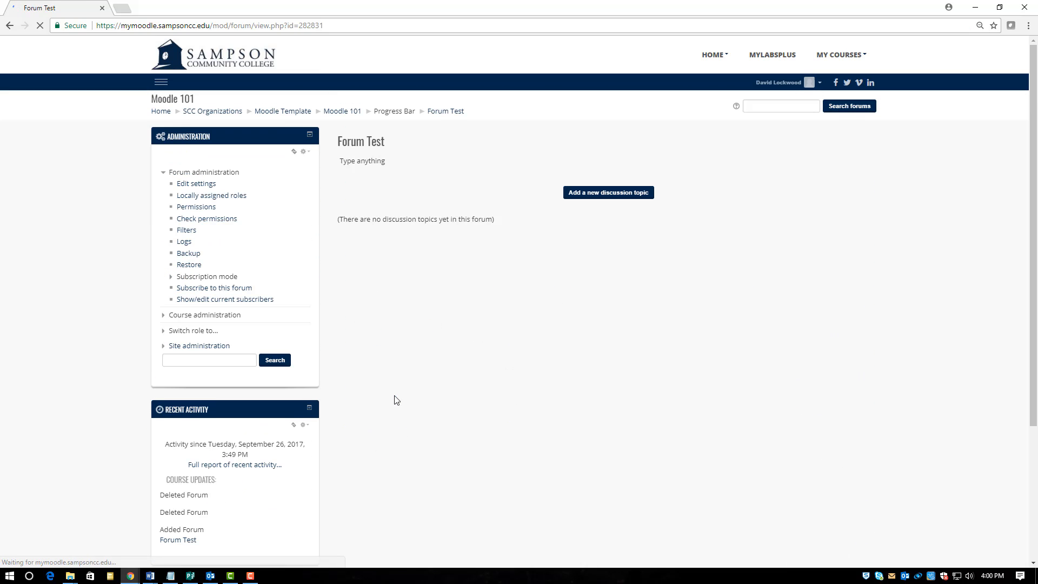
left_click(593, 193)
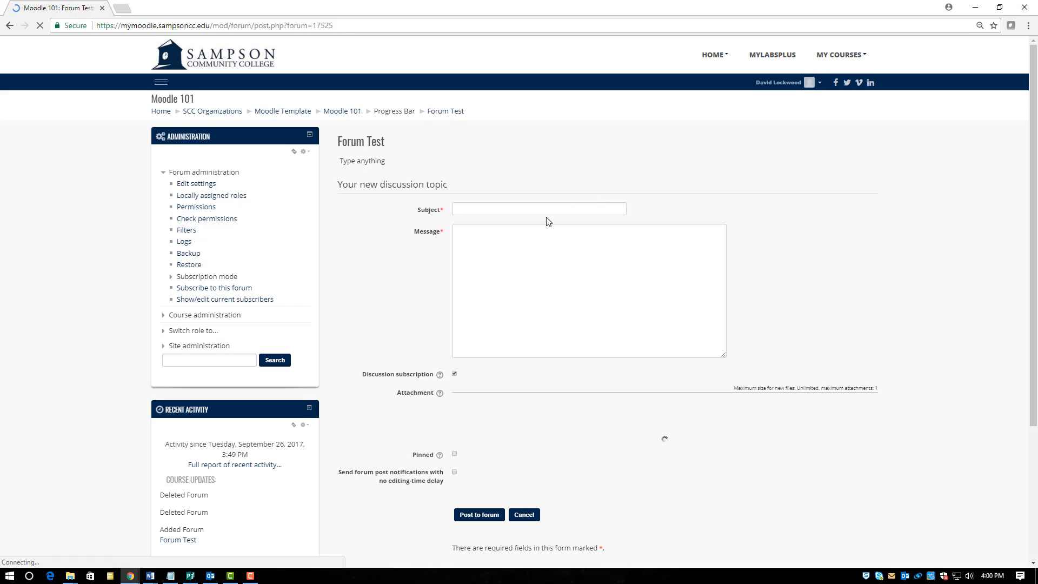
left_click(545, 210)
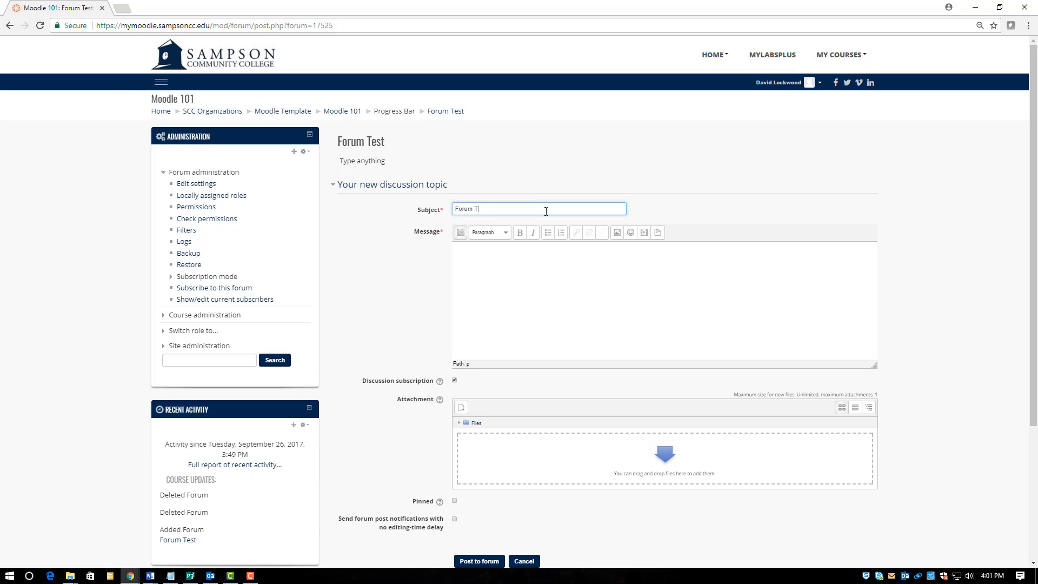
left_click(542, 262)
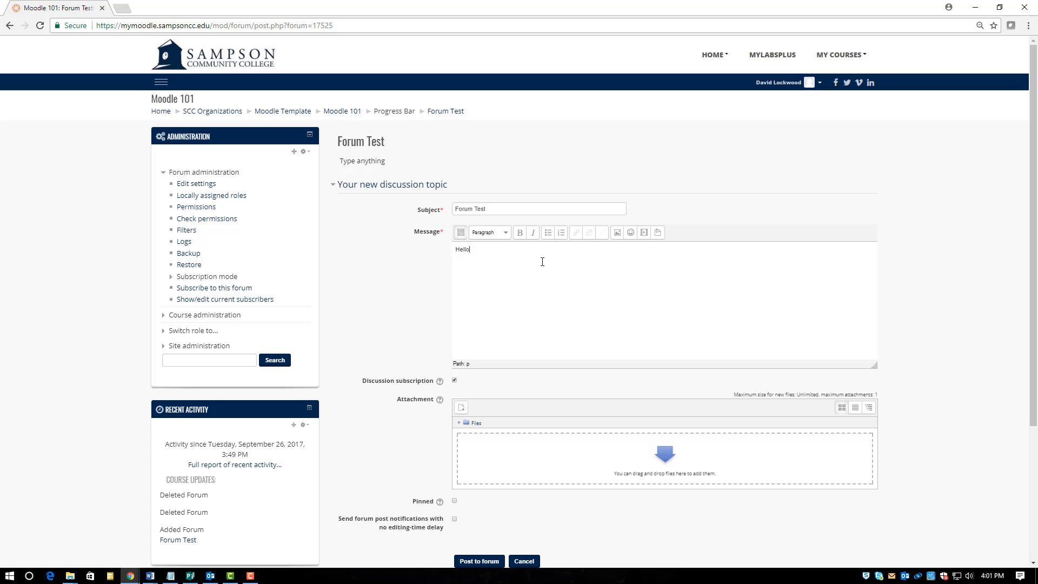
scroll(530, 288, "down", 3)
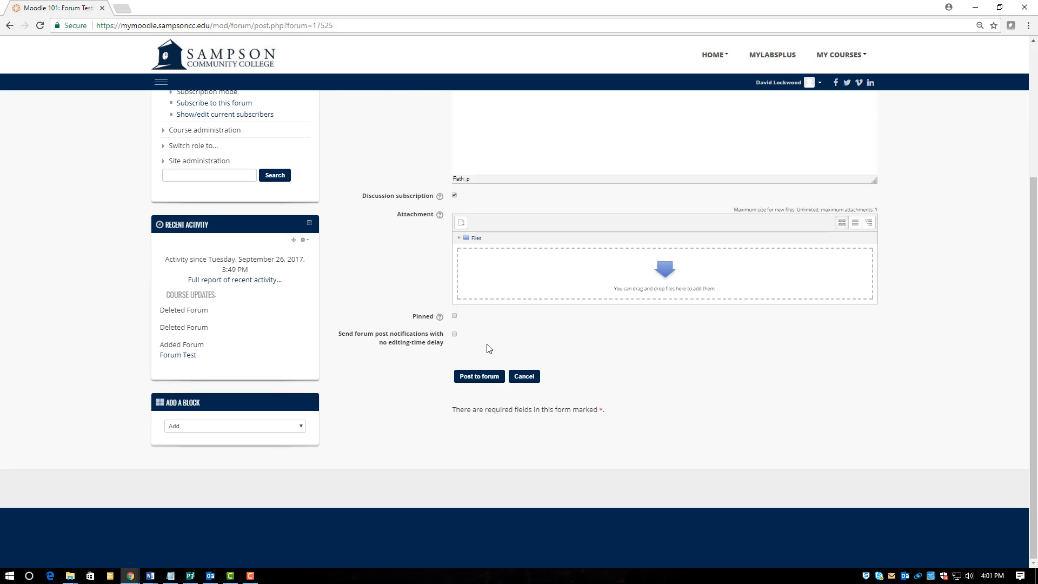
left_click(489, 383)
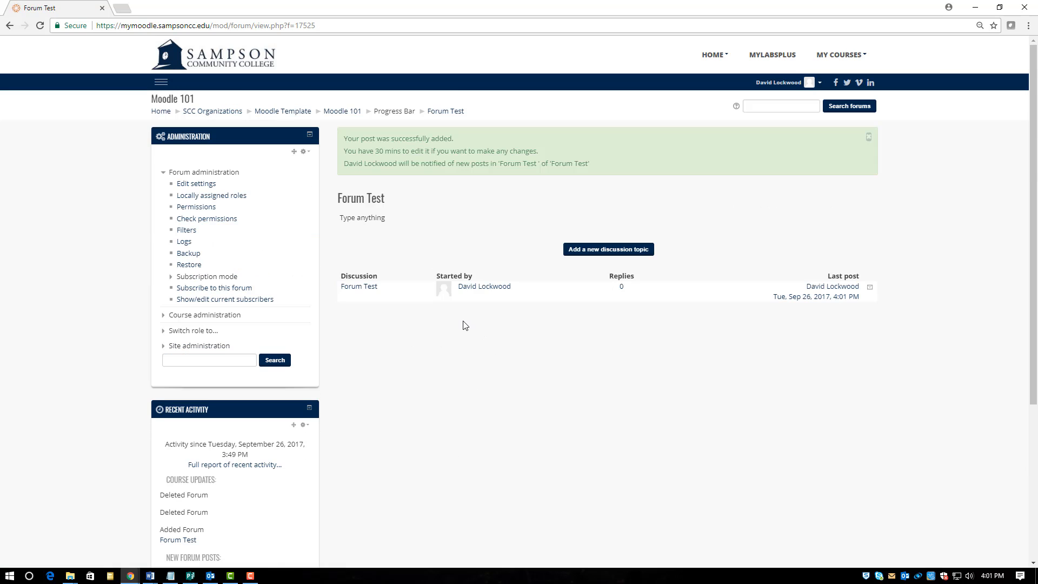
Step: Return to the Moodle 101 course and log in as the teacher account from the participants list, continuing to the course page
left_click(357, 113)
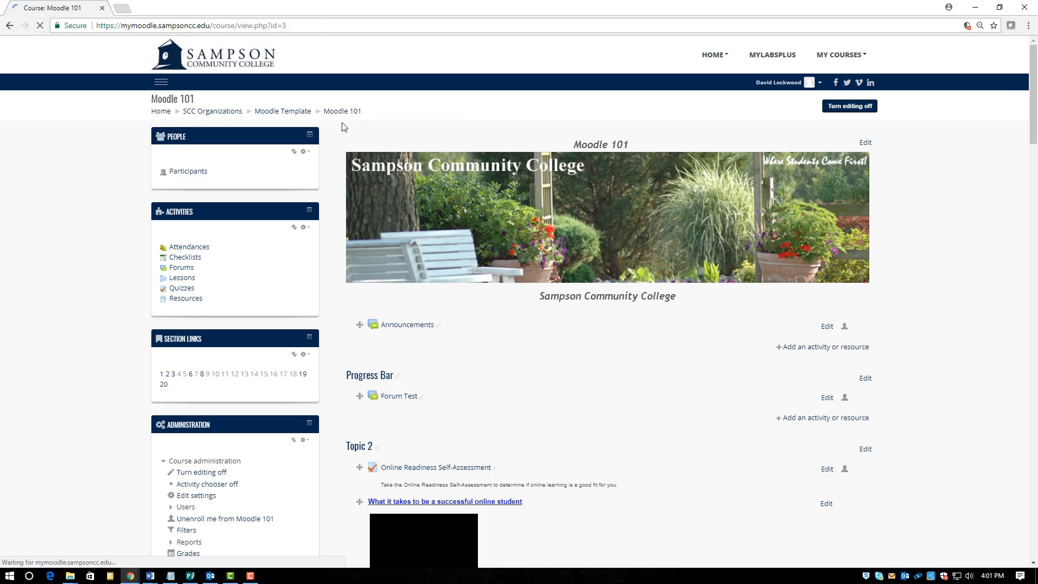
scroll(276, 303, "down", 3)
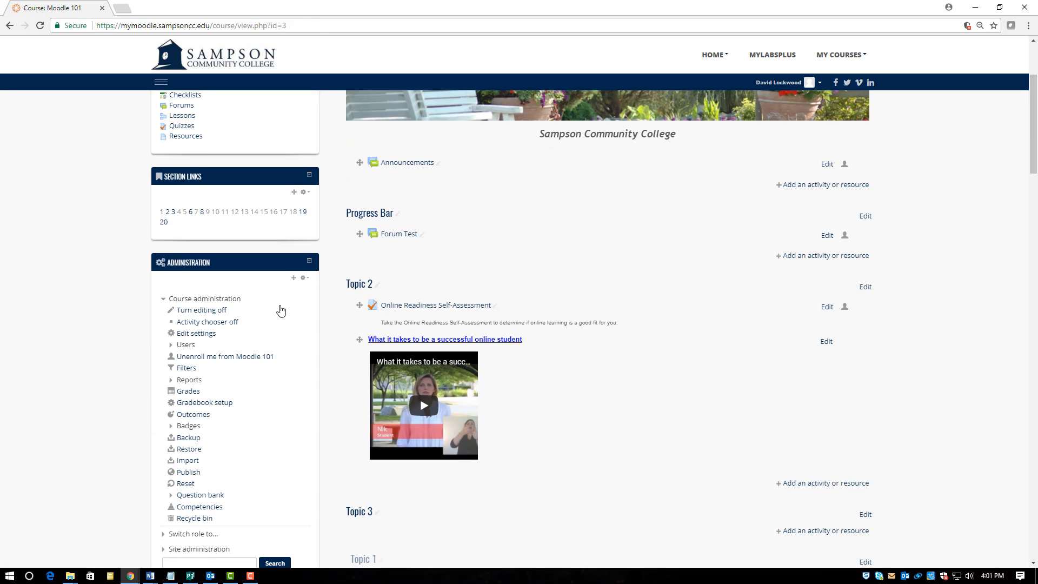
scroll(278, 308, "up", 3)
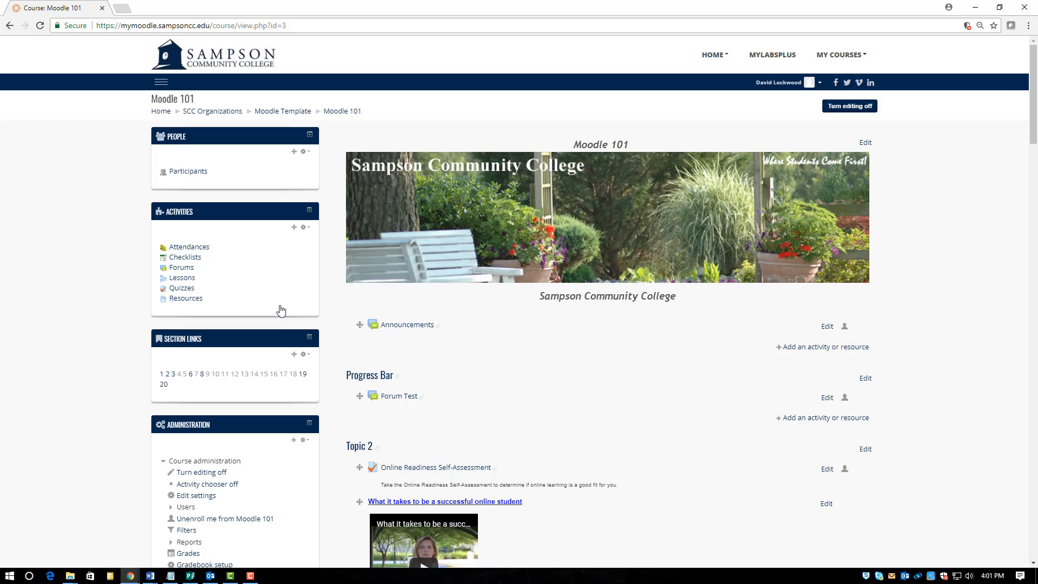
left_click(190, 171)
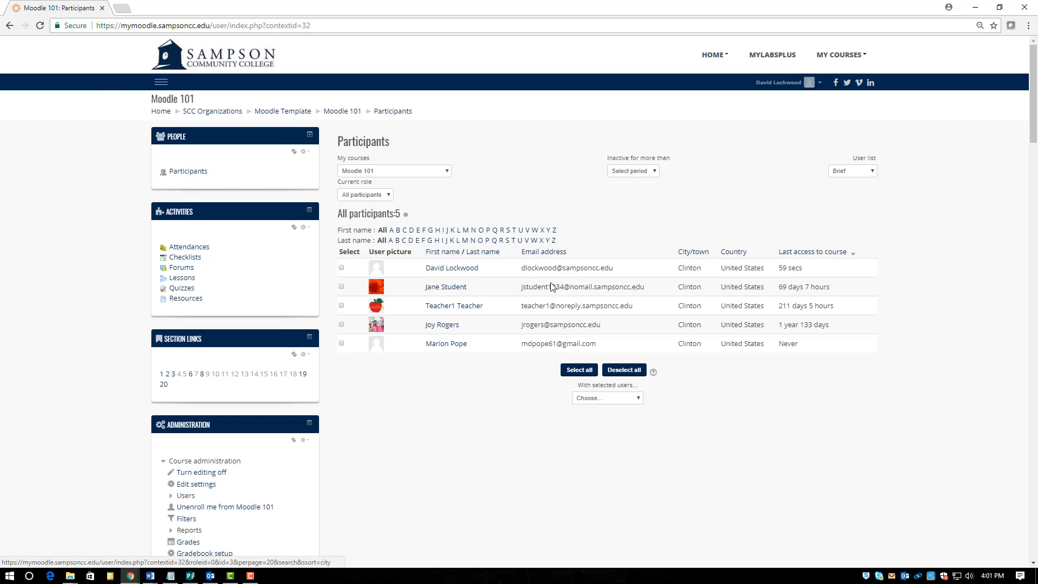
left_click(470, 307)
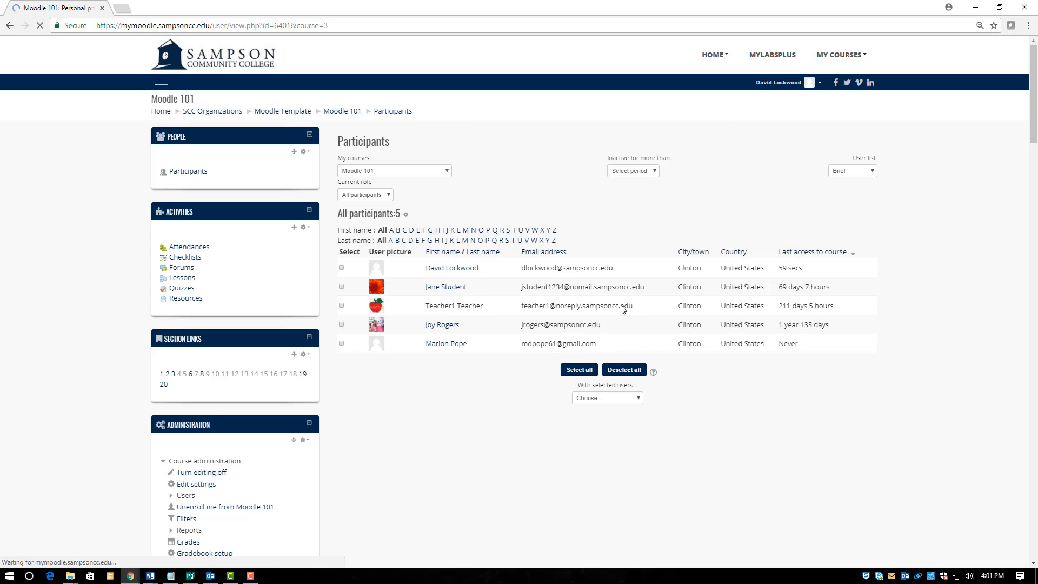
left_click(637, 404)
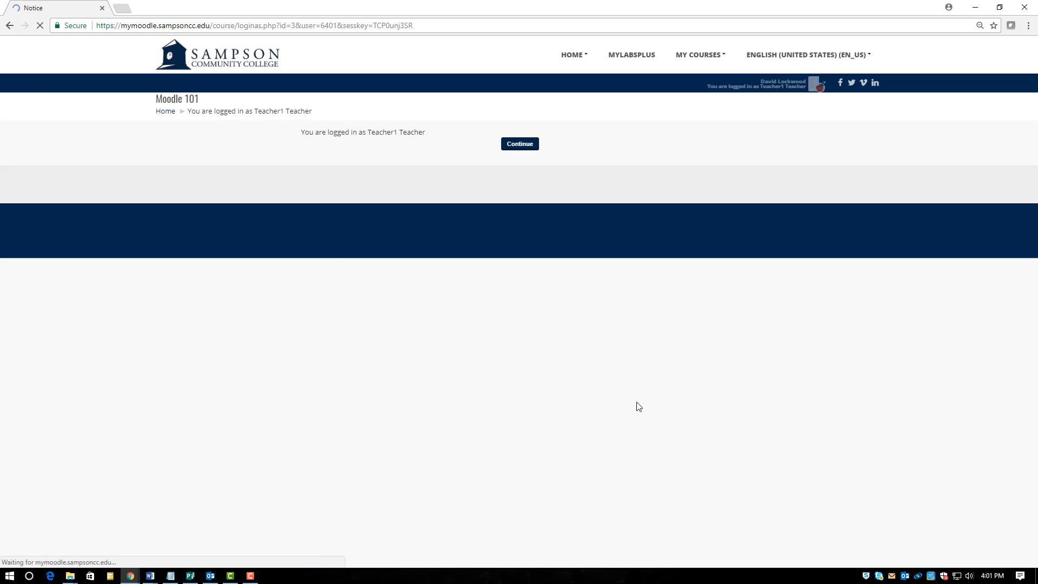
left_click(529, 149)
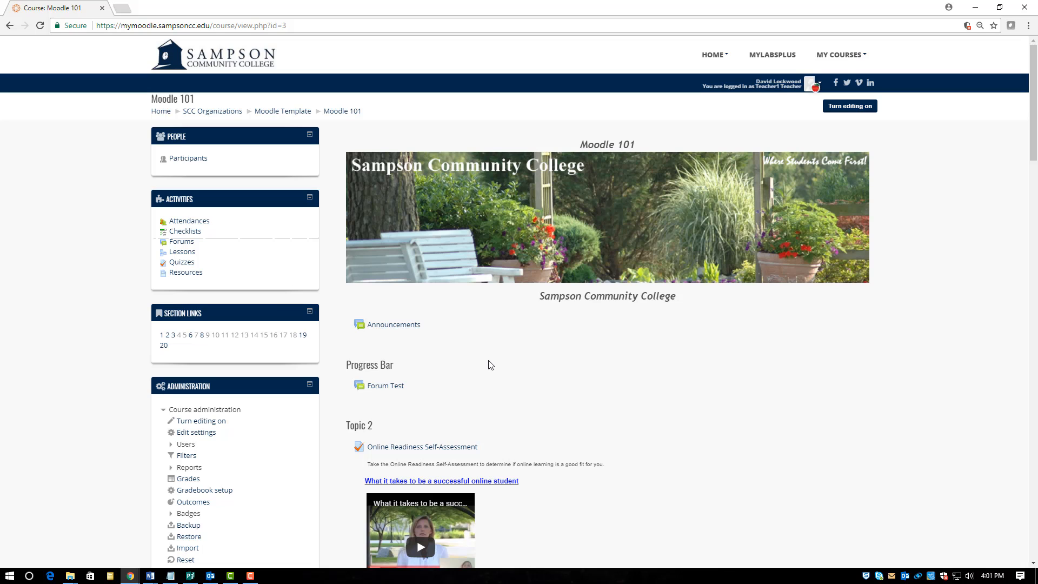
Step: Open the Forum Test discussion in the Forum Test forum and rate its Hello post 100
left_click(393, 387)
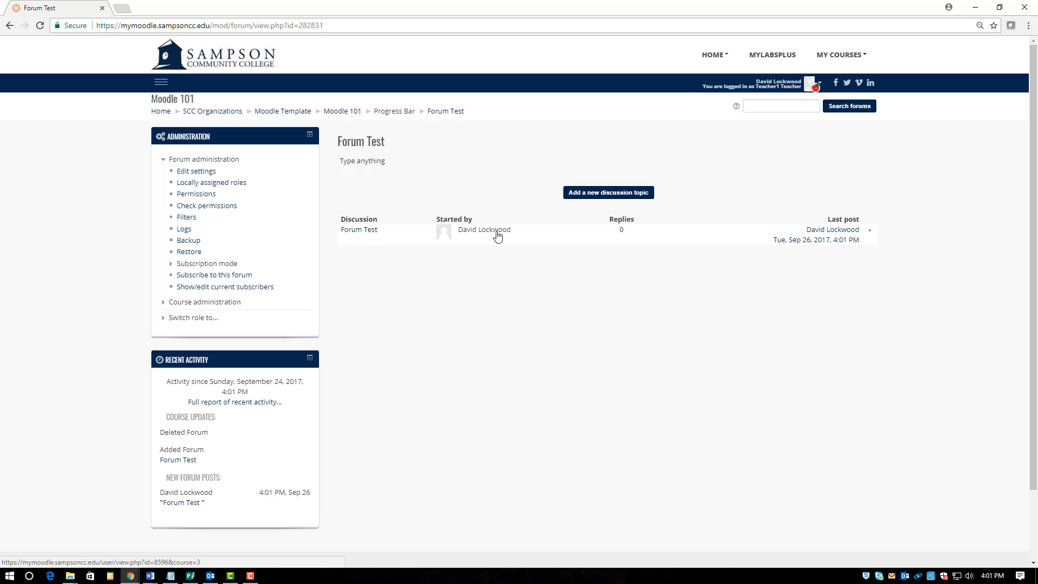
left_click(362, 230)
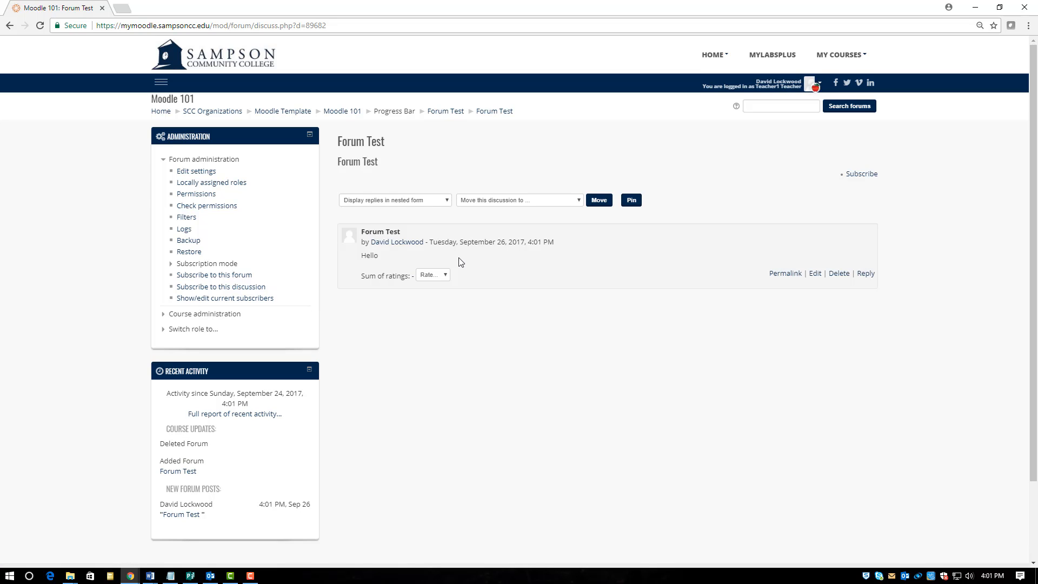
left_click(443, 282)
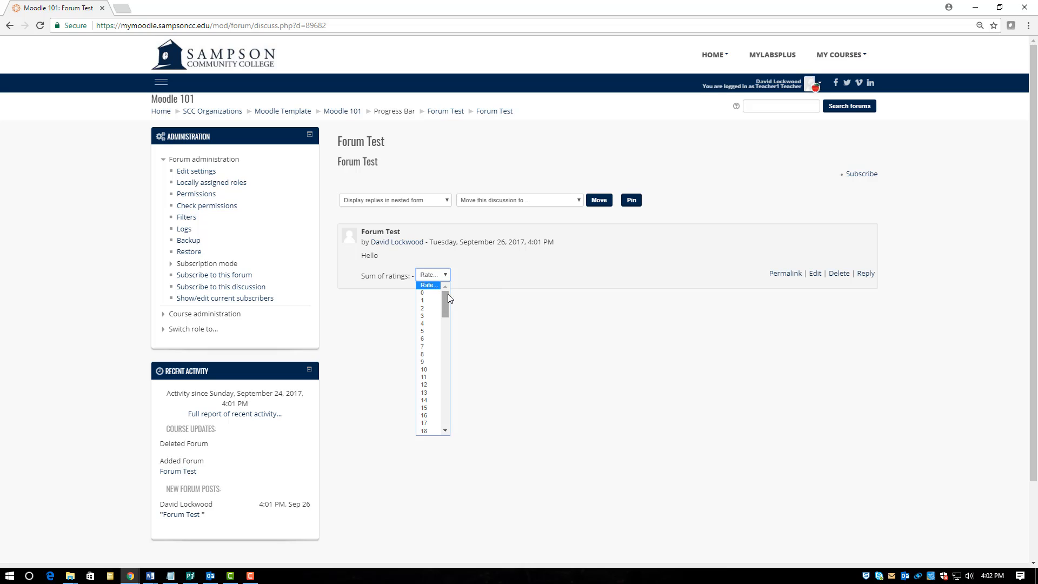
left_click_drag(444, 303, 446, 426)
left_click(435, 429)
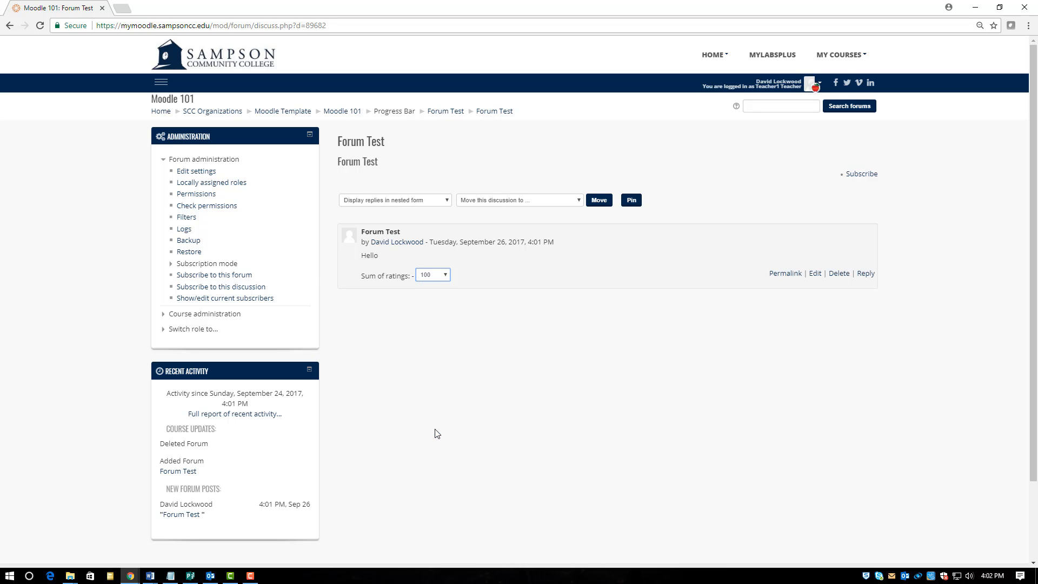
left_click(441, 423)
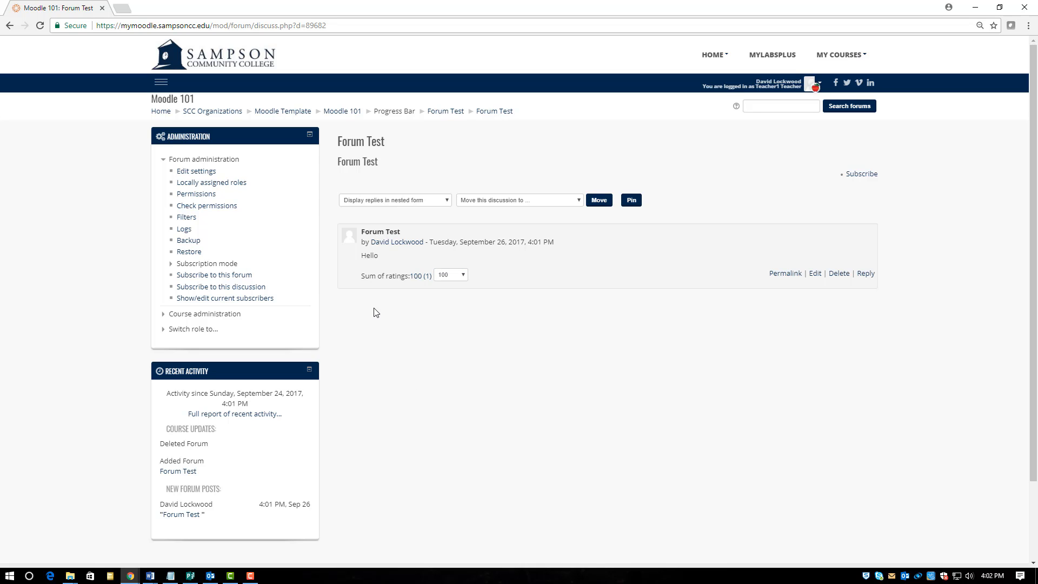
Step: Open the Moodle 101 grader report and examine the Forum Test grades and the assignments total across its columns
left_click(338, 114)
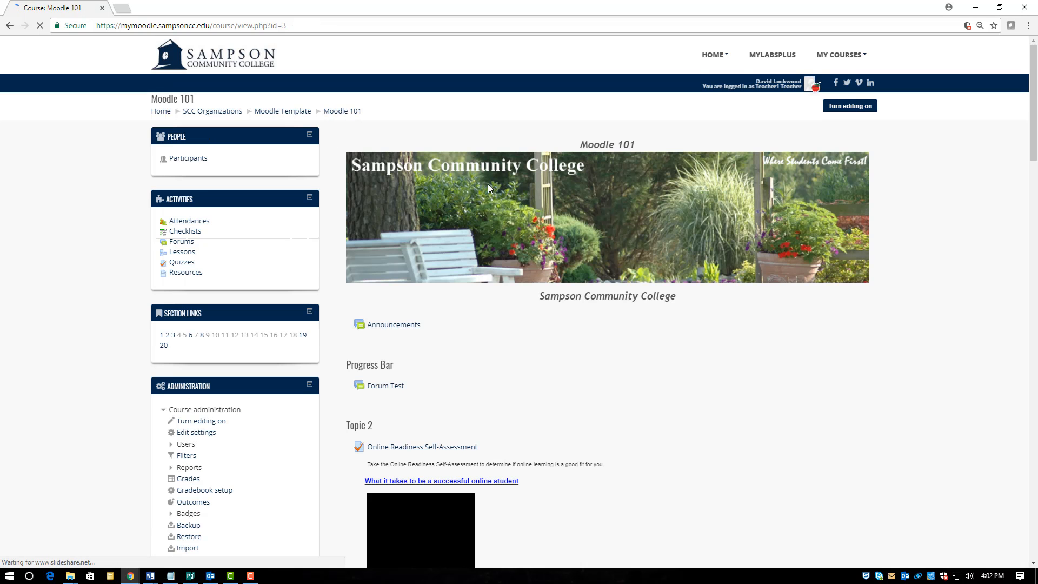
scroll(262, 362, "down", 1)
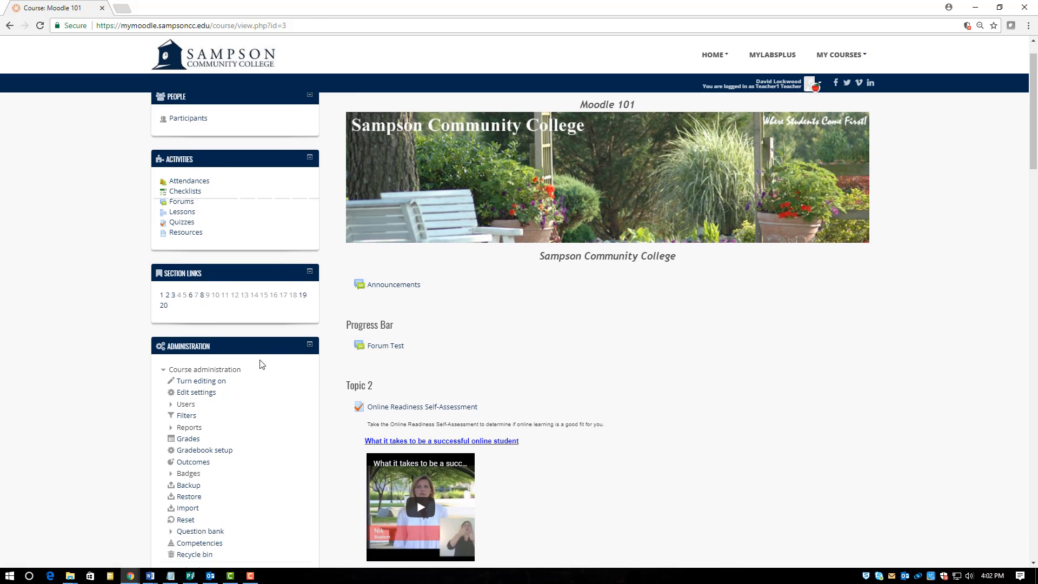
scroll(262, 364, "down", 1)
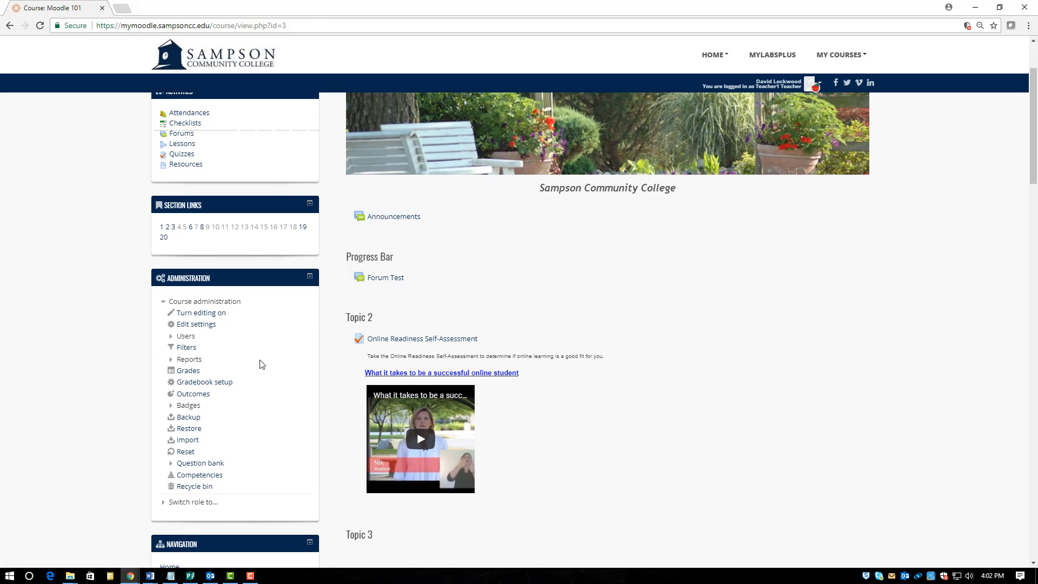
left_click(186, 372)
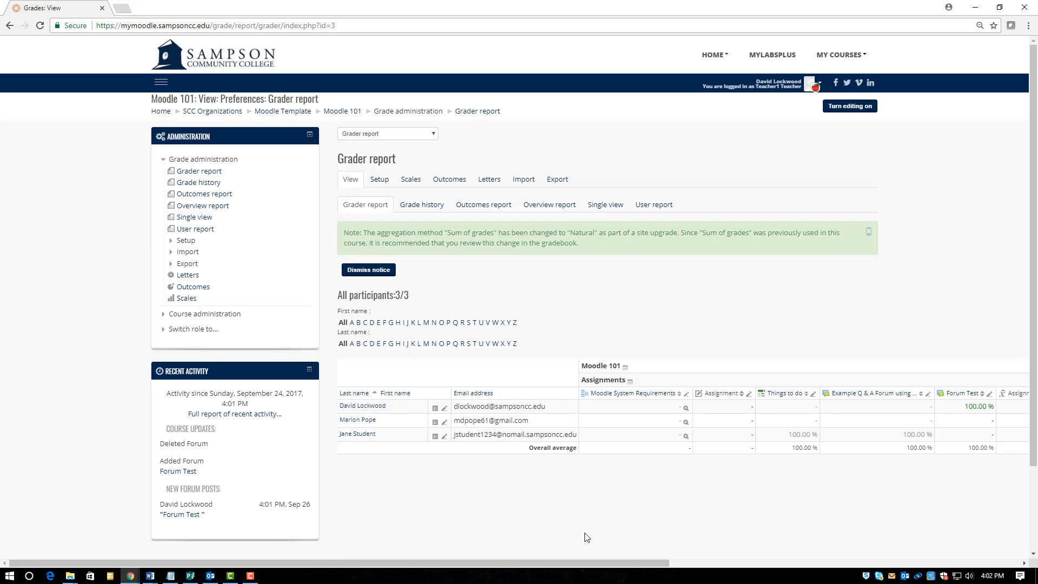
left_click_drag(589, 563, 715, 567)
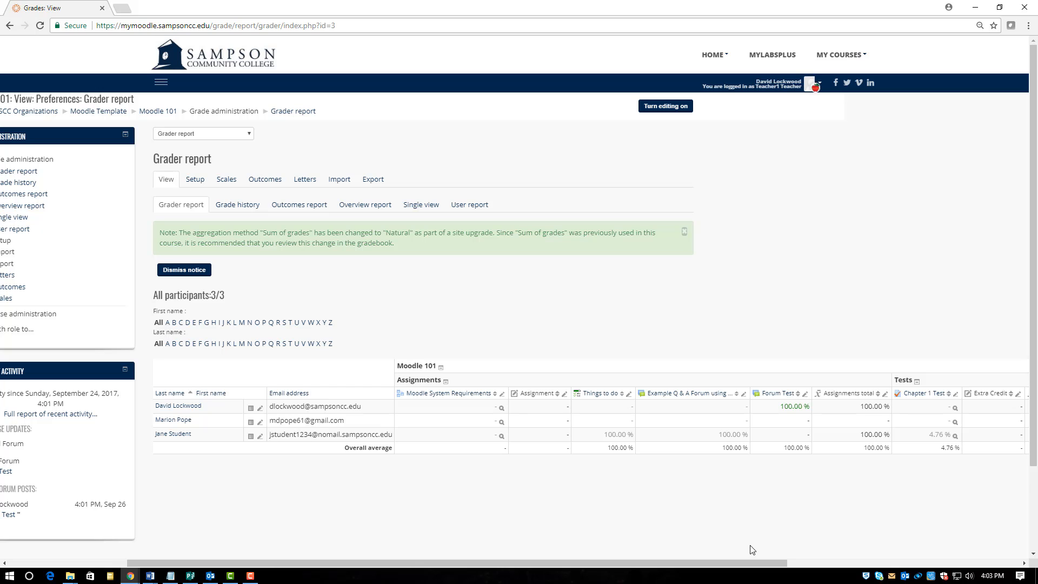
left_click_drag(713, 565, 534, 560)
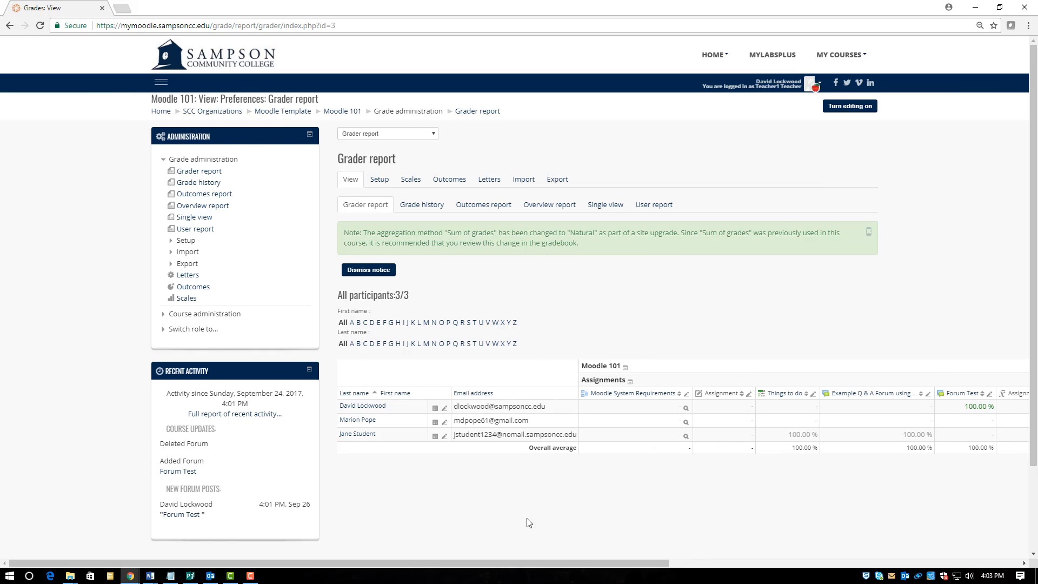